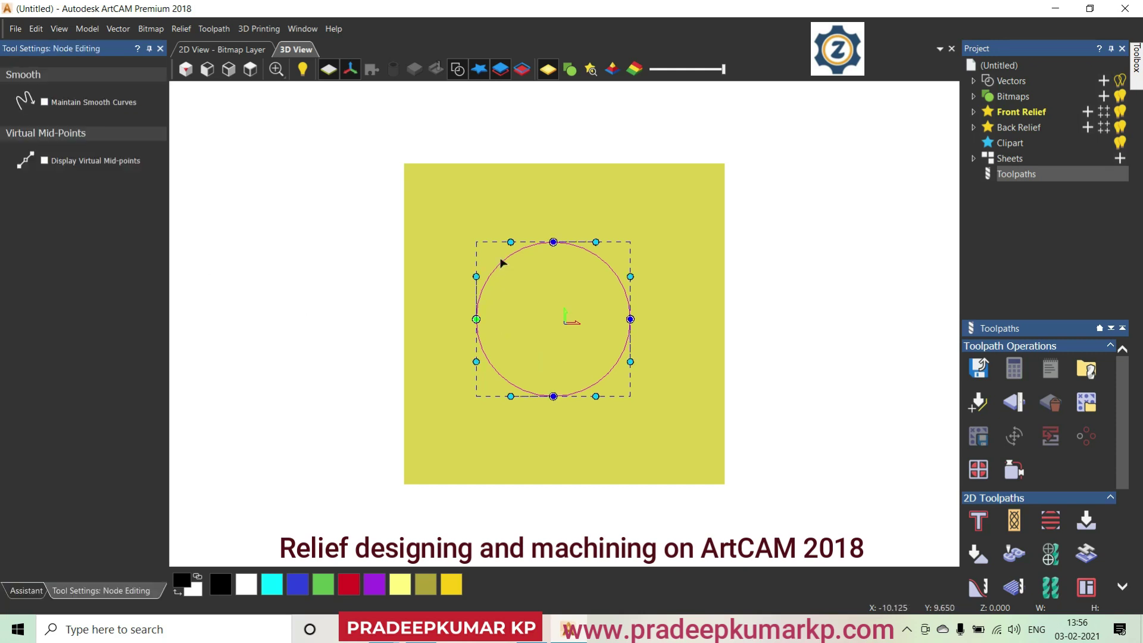
Add a node to the circle and pull its right side out into a pointed tail
double_click(504, 262)
drag(504, 260, 442, 279)
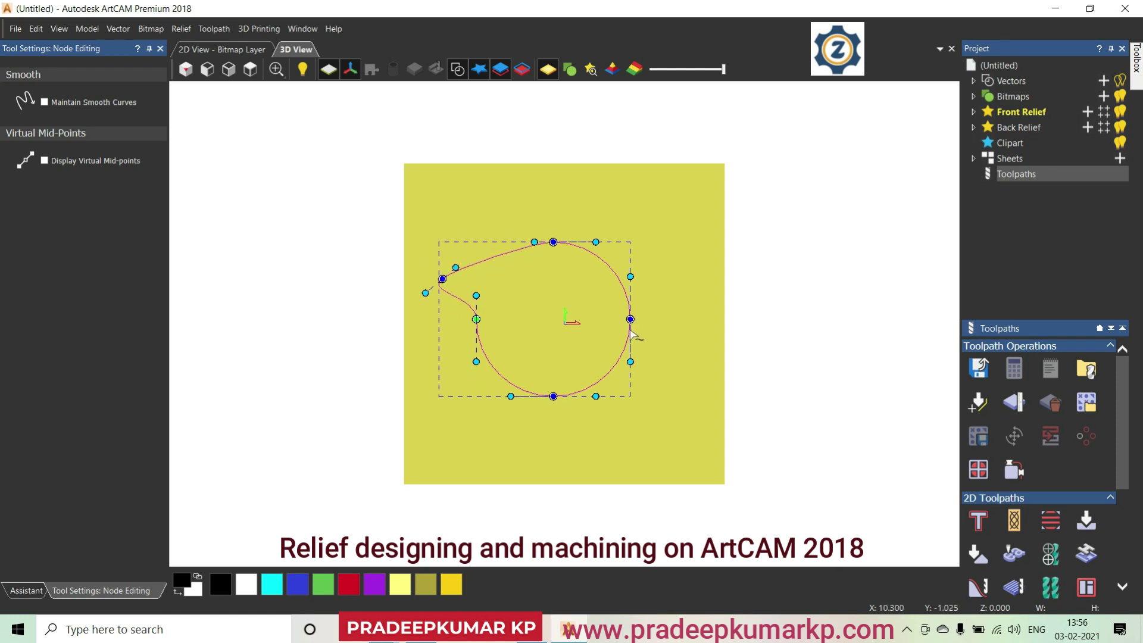
drag(631, 326, 702, 314)
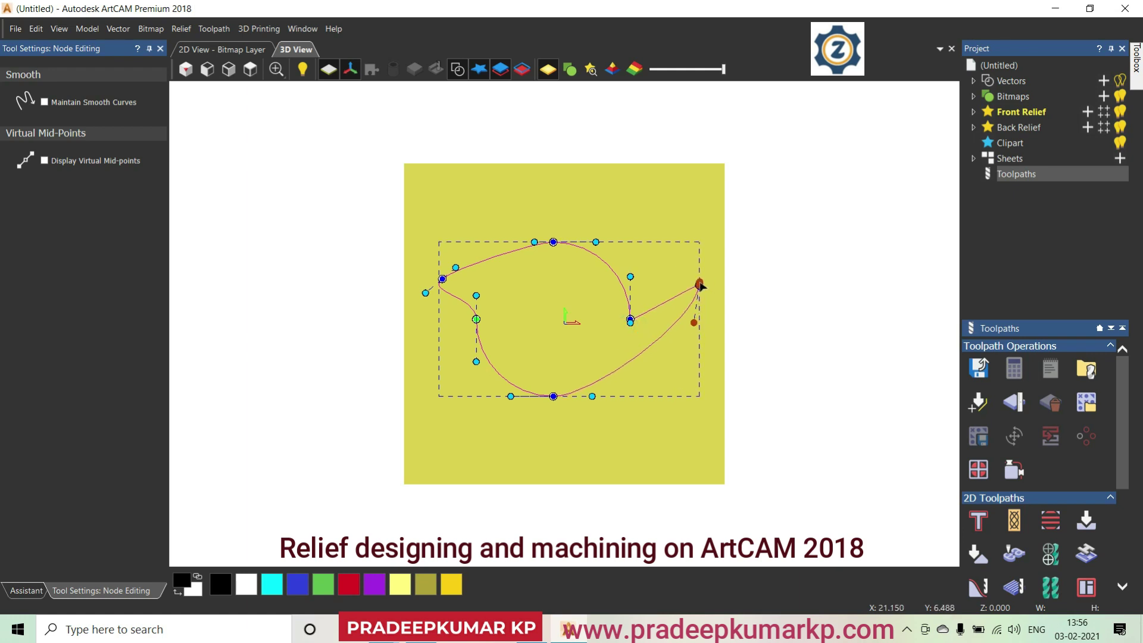
click(674, 349)
Insert two nodes on the lower-right span and reshape the tail's underside
click(633, 362)
key(i)
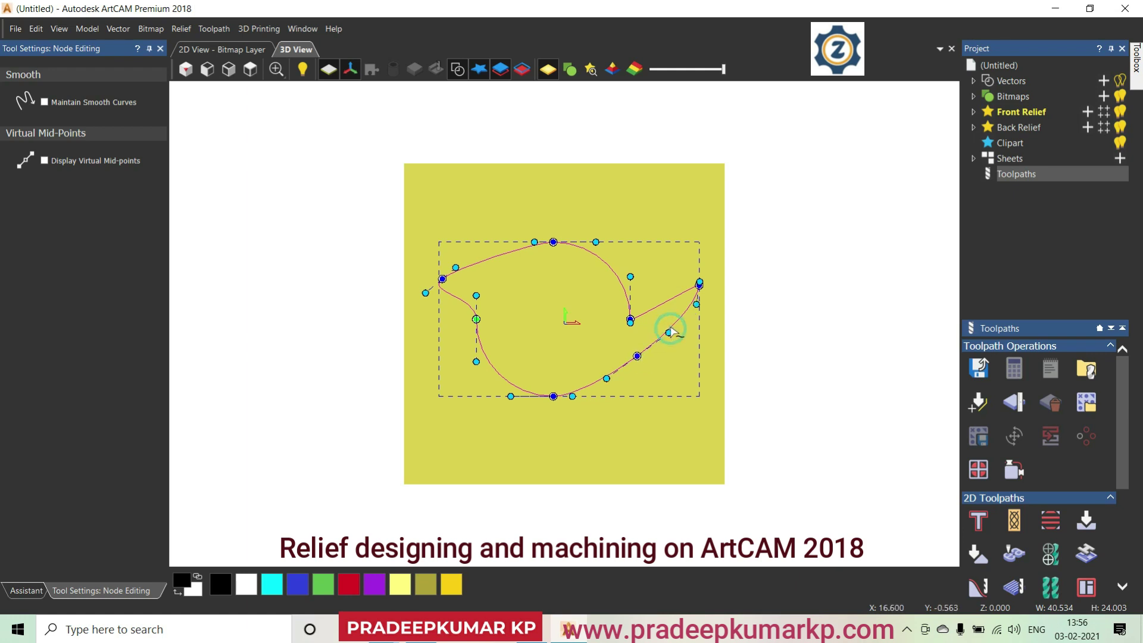
key(i)
drag(671, 327, 701, 344)
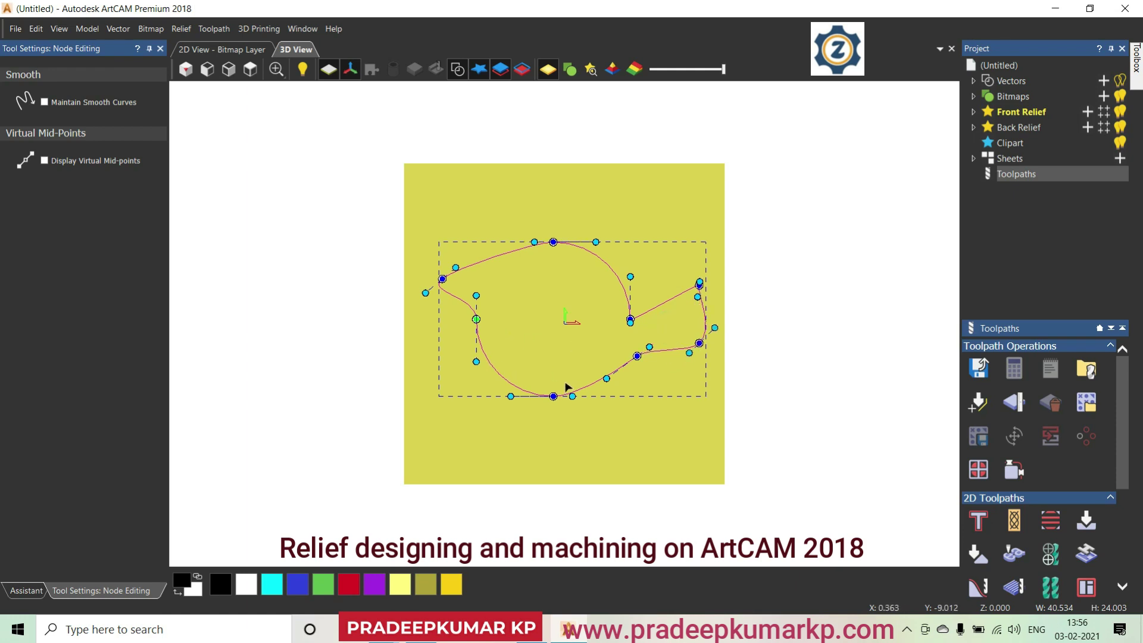
scroll(559, 384, up, 1)
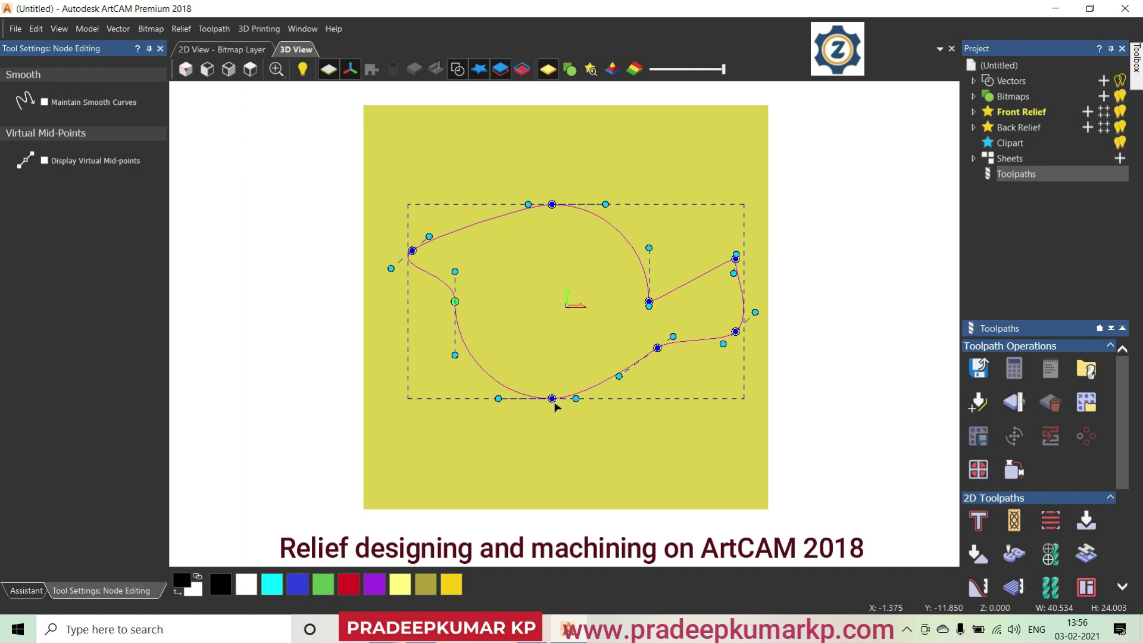
Raise a new upper node into a rounded head and refine the neck and back curve
double_click(503, 220)
drag(503, 219, 483, 206)
click(484, 206)
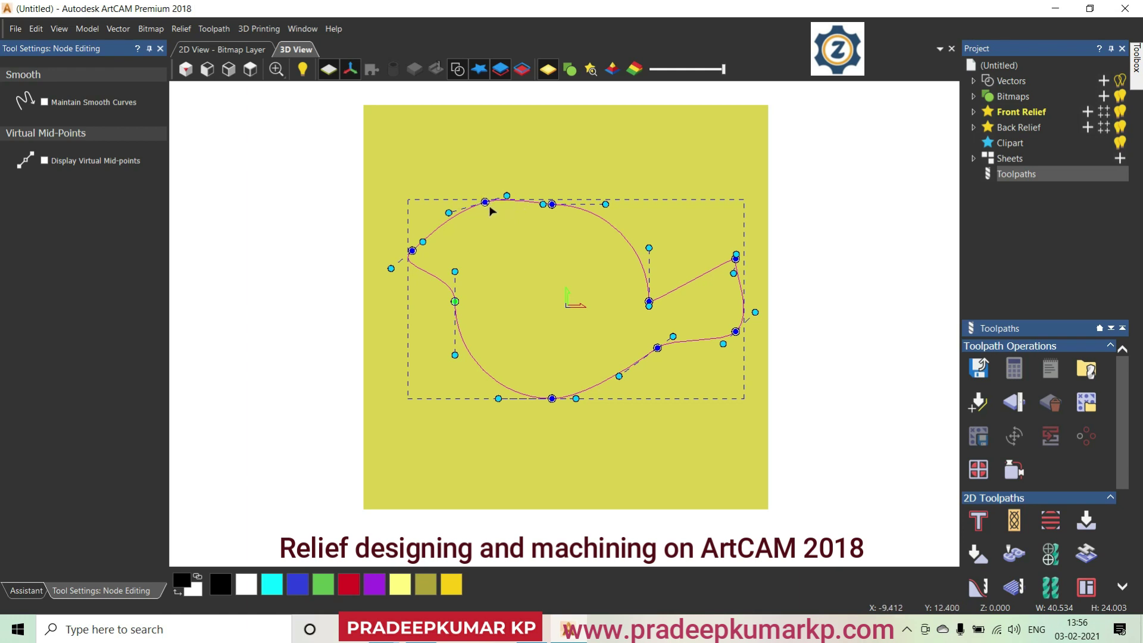
mouse_move(487, 205)
mouse_down()
mouse_move(453, 195)
mouse_move(468, 180)
mouse_up()
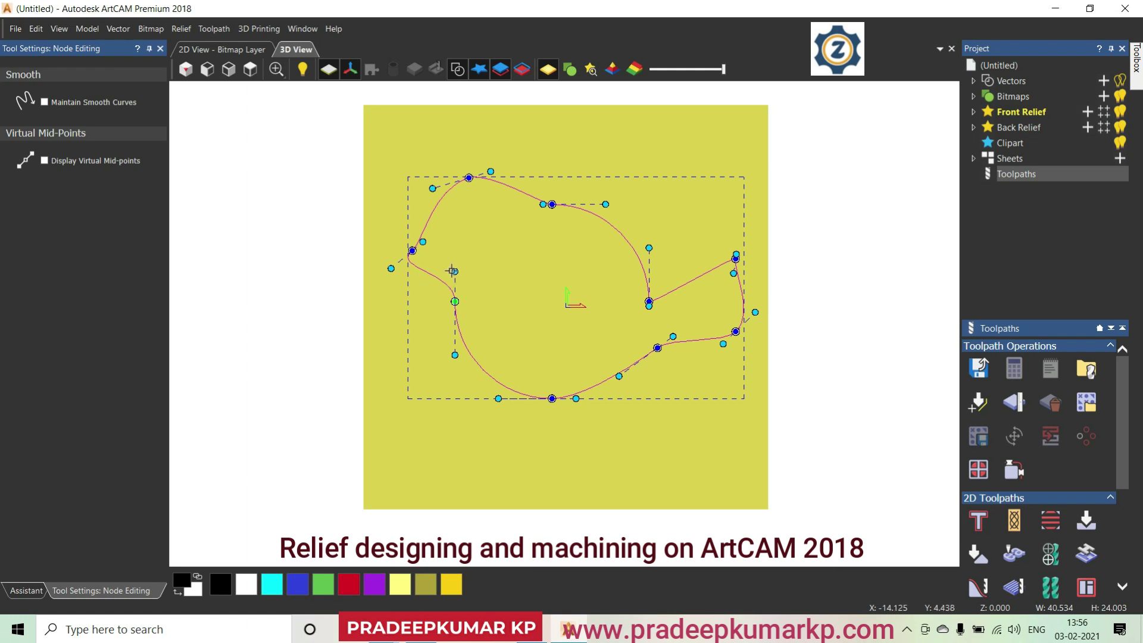
drag(454, 272, 469, 252)
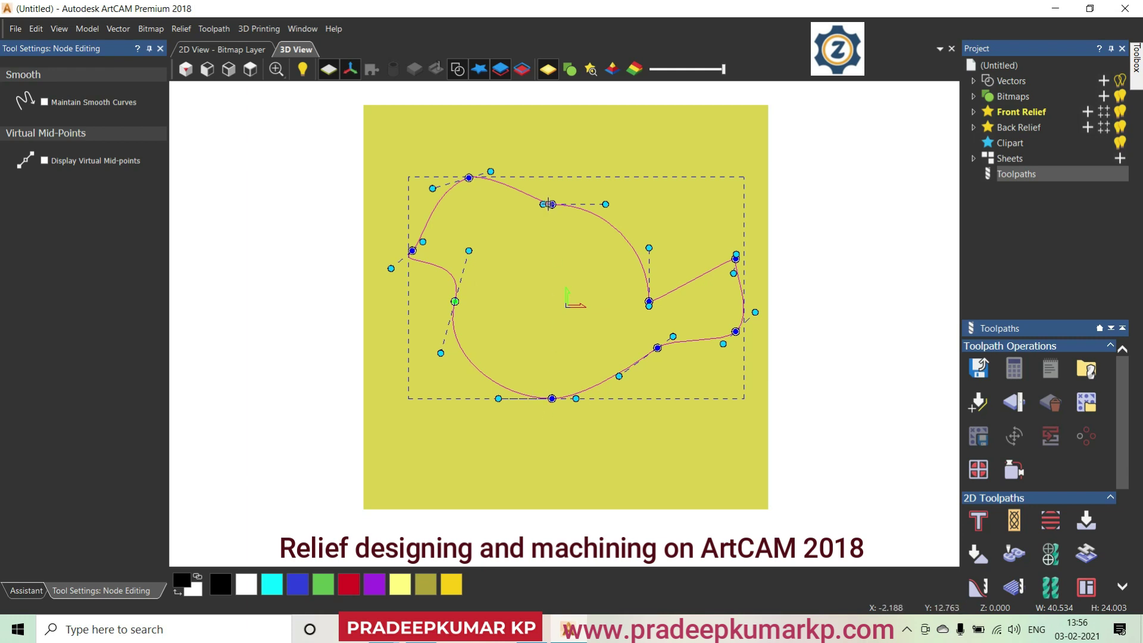
mouse_move(556, 210)
mouse_down()
mouse_move(528, 217)
mouse_move(534, 228)
mouse_up()
drag(490, 172, 502, 172)
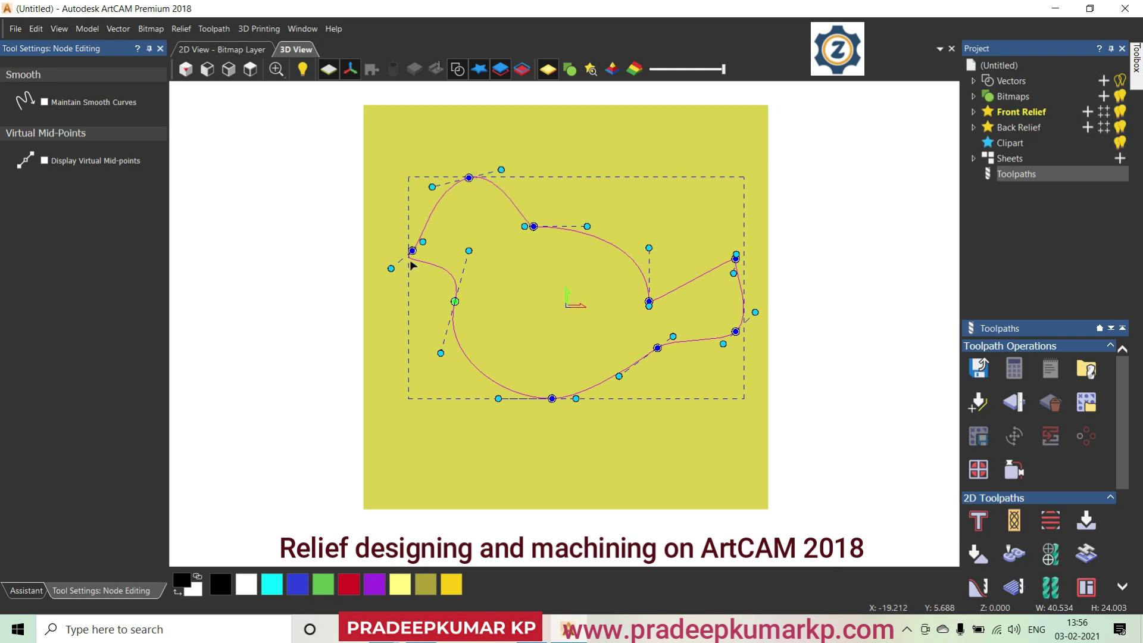
Pull the left node out into a pointed beak and smooth the forehead curve
drag(408, 258, 391, 264)
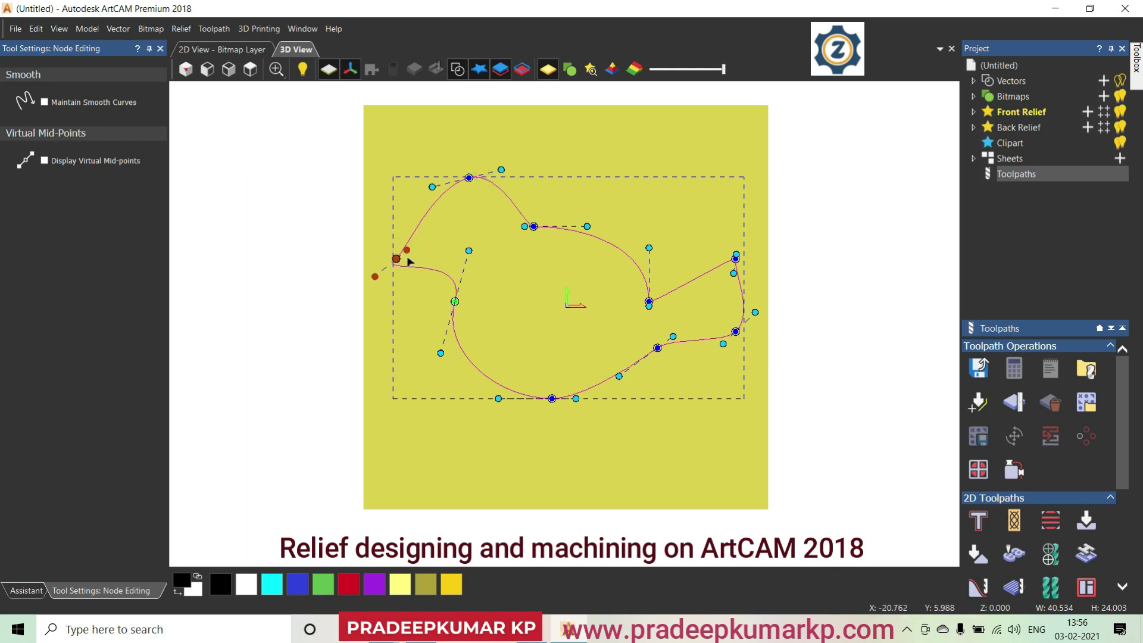
click(413, 246)
key(i)
click(430, 212)
drag(429, 212, 420, 211)
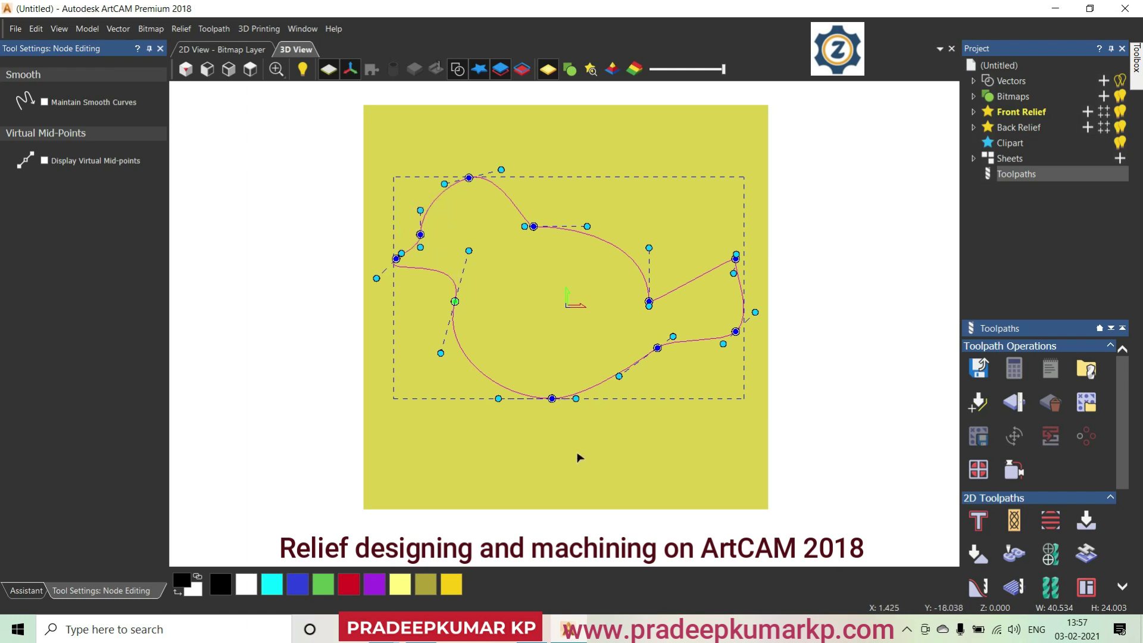
Add four nodes on the bottom curve and pull two of them down for the legs
double_click(541, 399)
scroll(561, 406, up, 2)
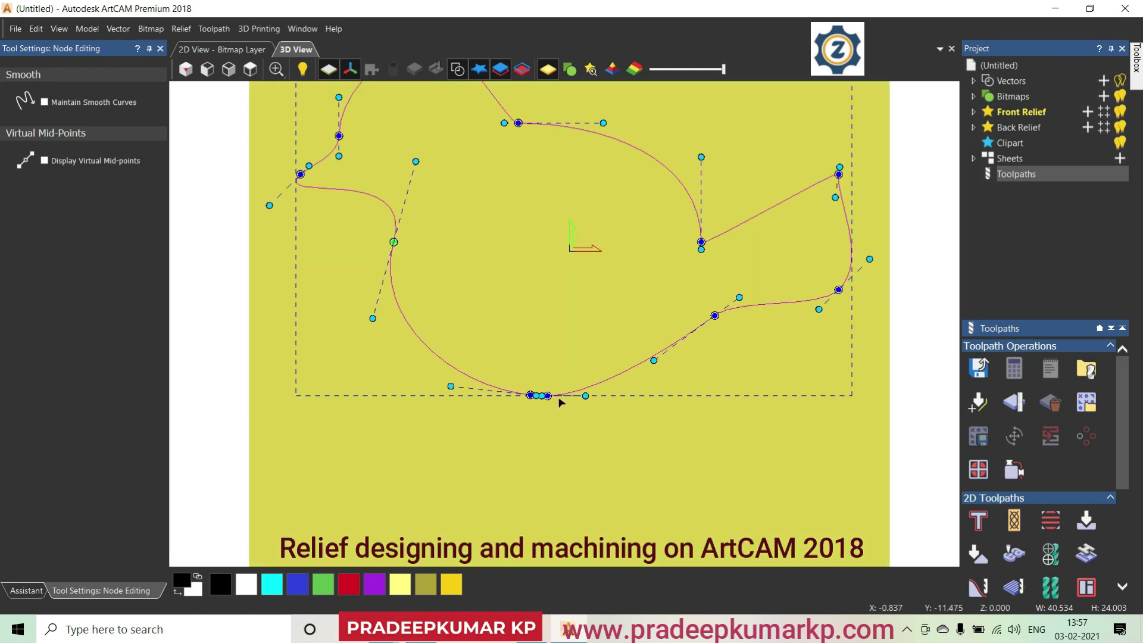
double_click(563, 395)
double_click(575, 393)
double_click(583, 393)
scroll(582, 398, up, 2)
scroll(583, 400, up, 2)
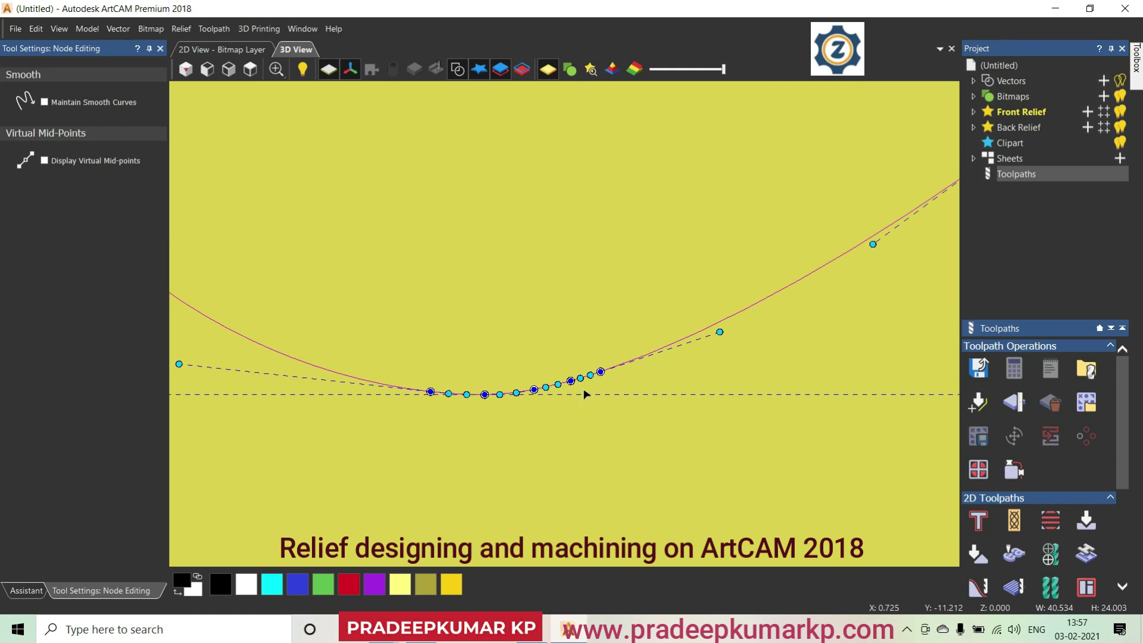
drag(572, 383, 553, 505)
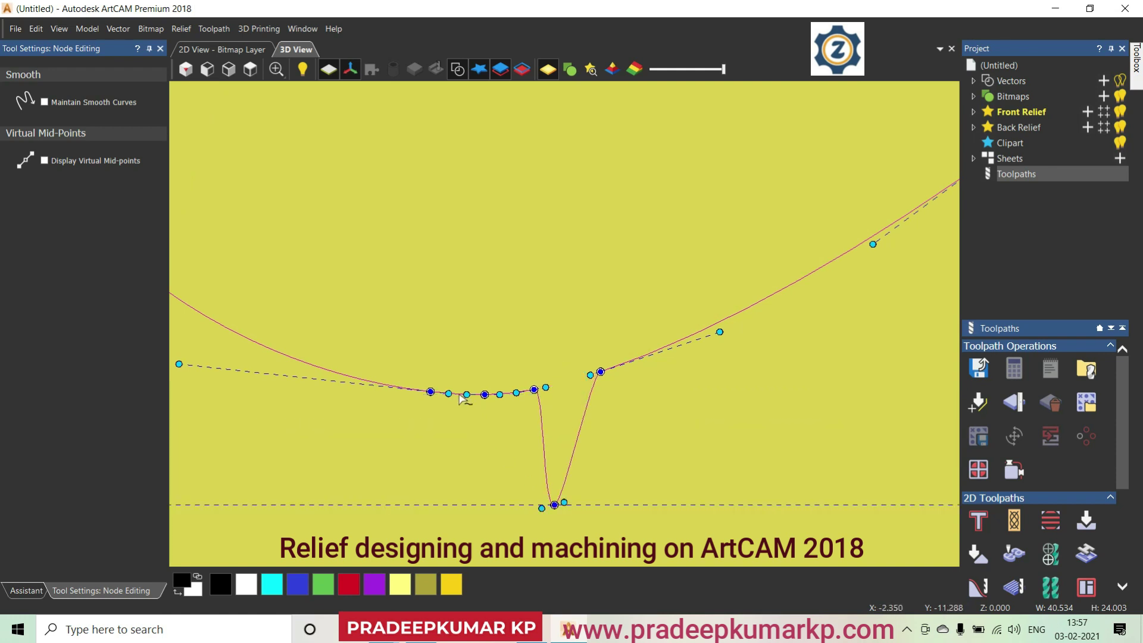
drag(461, 399, 441, 493)
scroll(503, 437, down, 3)
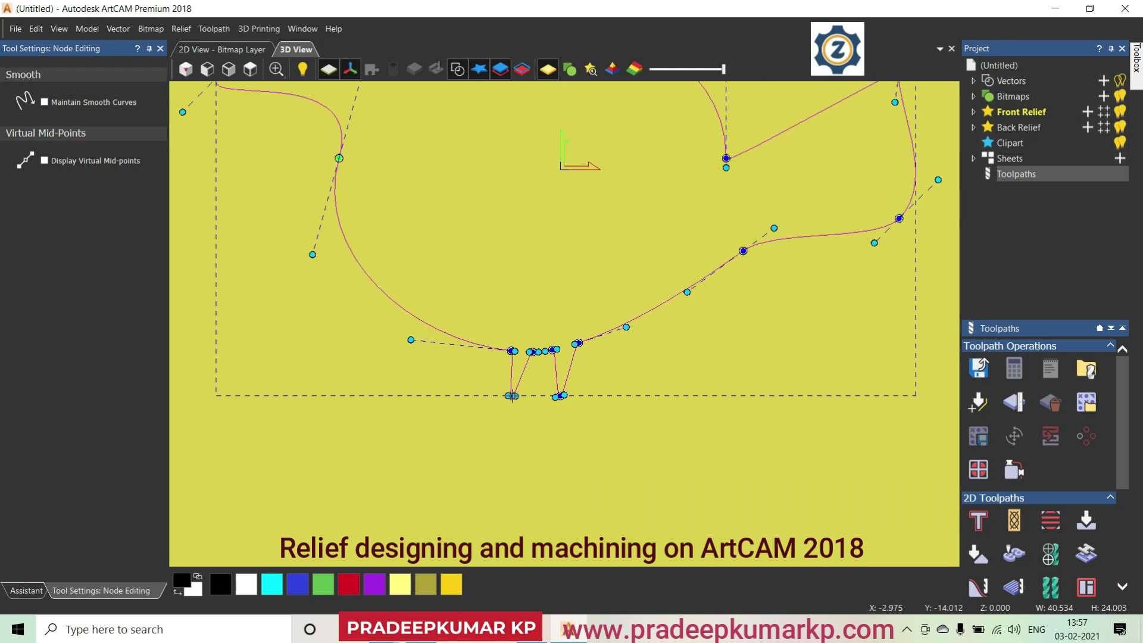
Shape both legs into thin curves by adjusting their tips and handles
drag(512, 396, 480, 492)
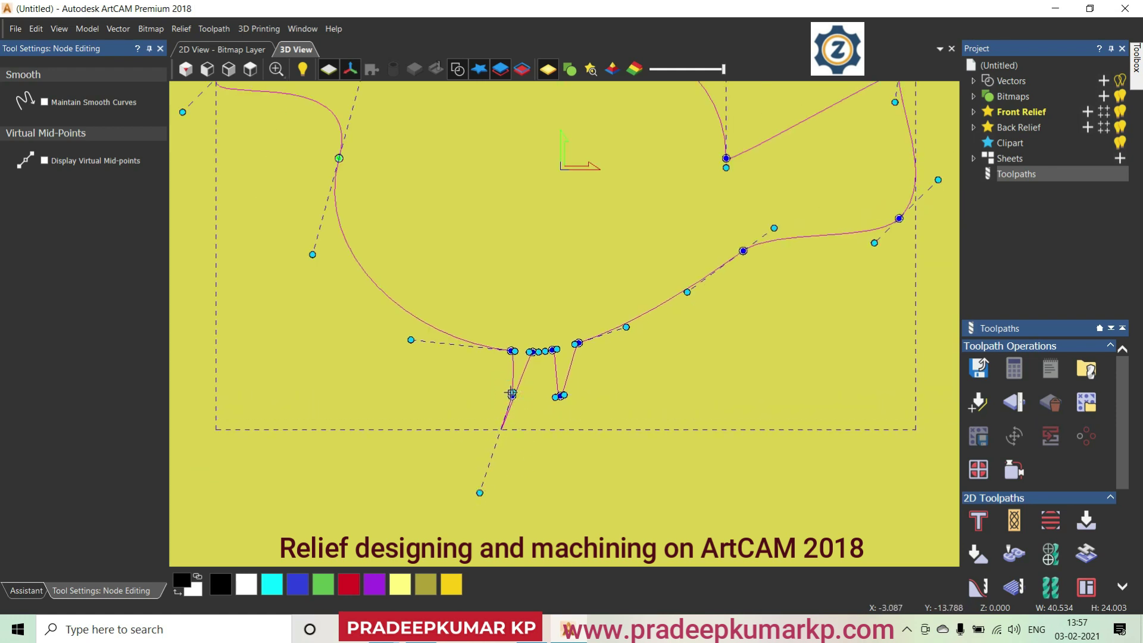
mouse_move(513, 393)
mouse_down()
mouse_move(483, 412)
mouse_move(447, 494)
mouse_move(415, 511)
mouse_up()
mouse_move(507, 463)
mouse_down()
mouse_move(483, 463)
mouse_move(496, 477)
mouse_up()
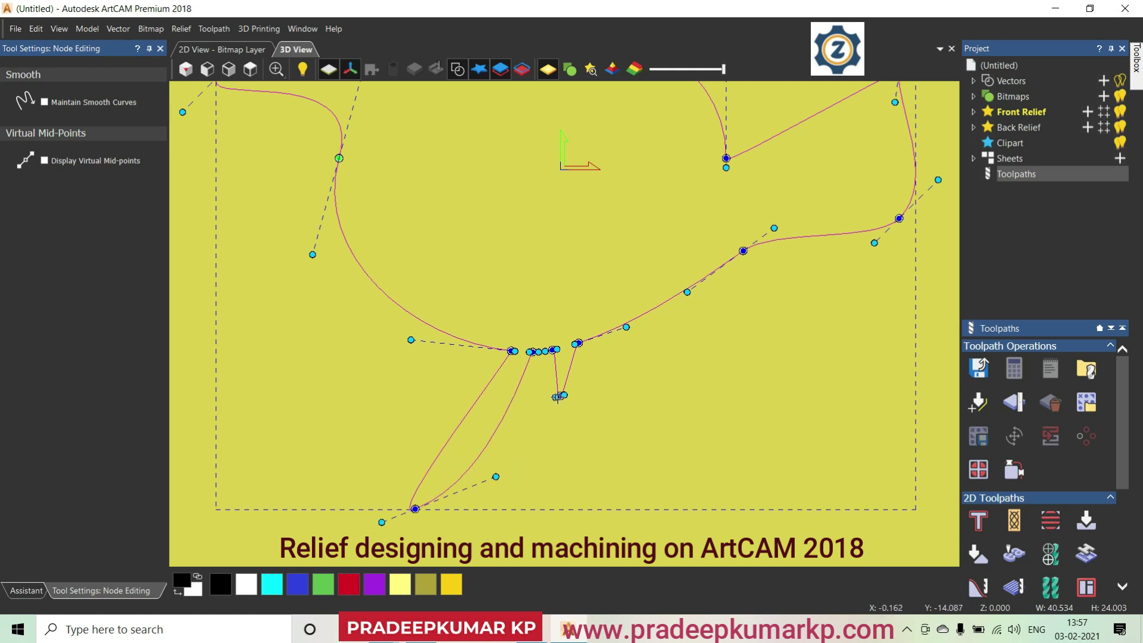
drag(561, 395, 512, 476)
drag(561, 395, 578, 460)
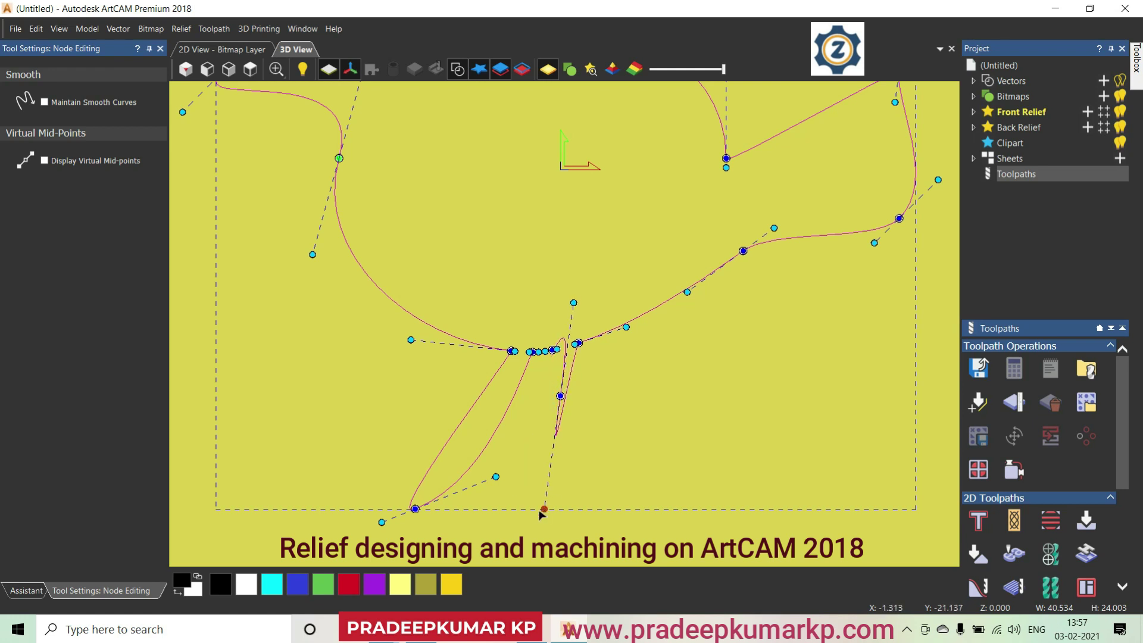
drag(560, 396, 535, 499)
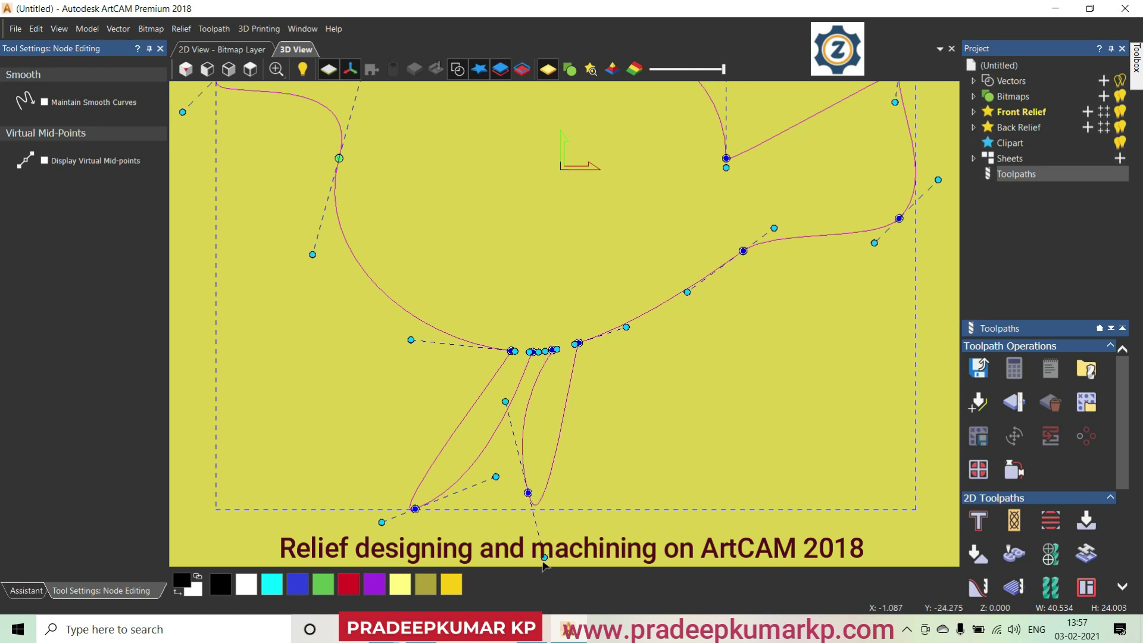
drag(544, 560, 549, 479)
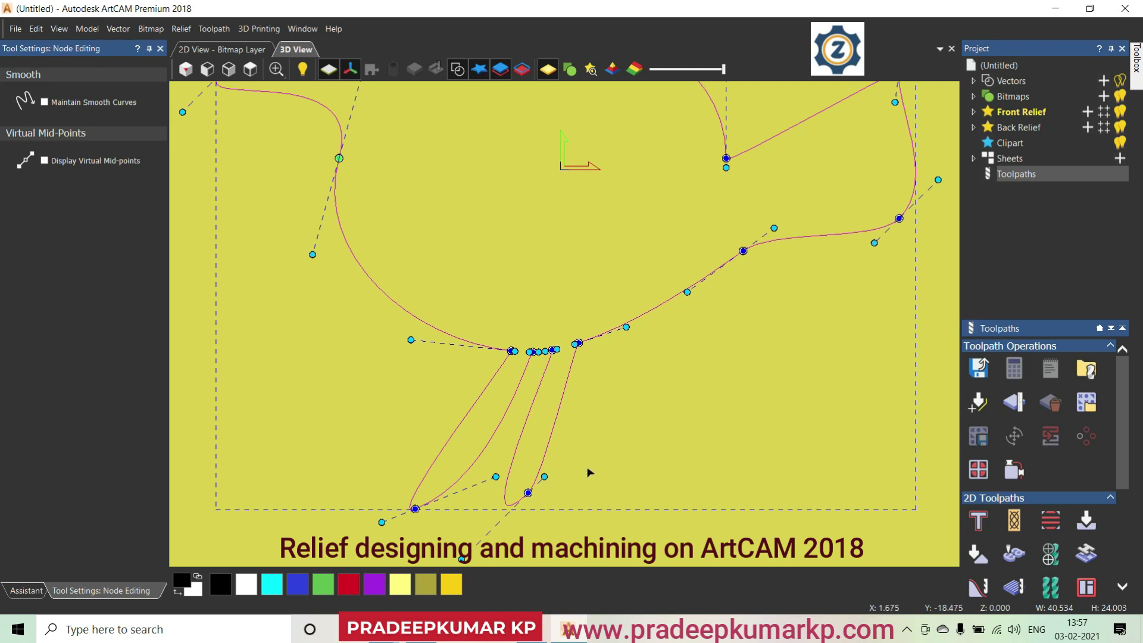
scroll(590, 473, down, 2)
Reselect the finished bird outline and enter node editing with N
click(652, 431)
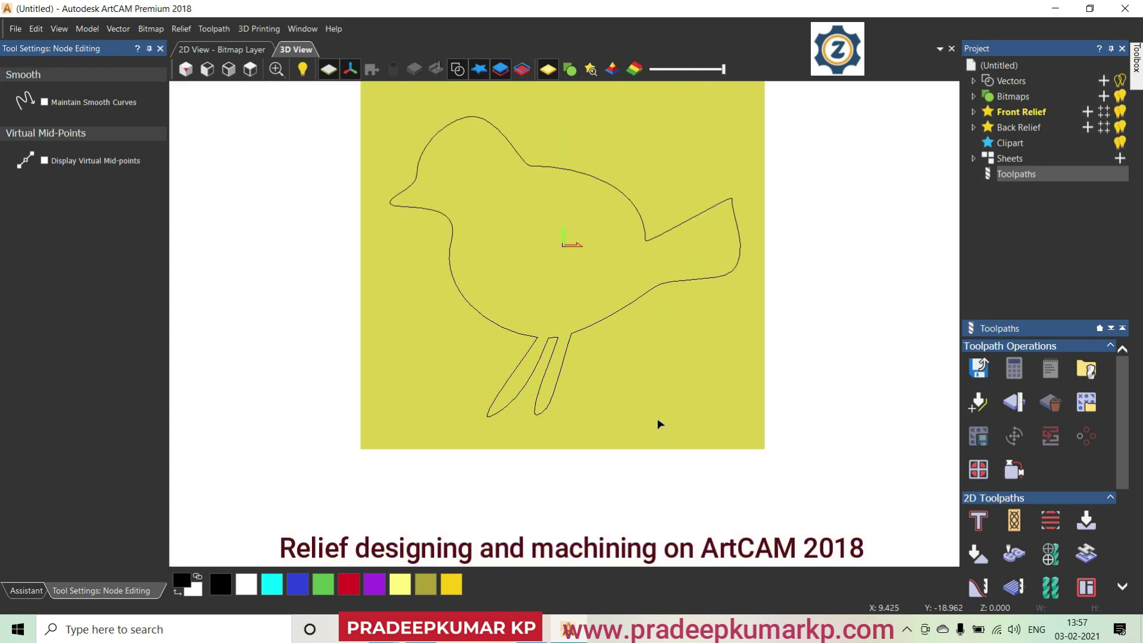
scroll(659, 423, down, 1)
click(159, 51)
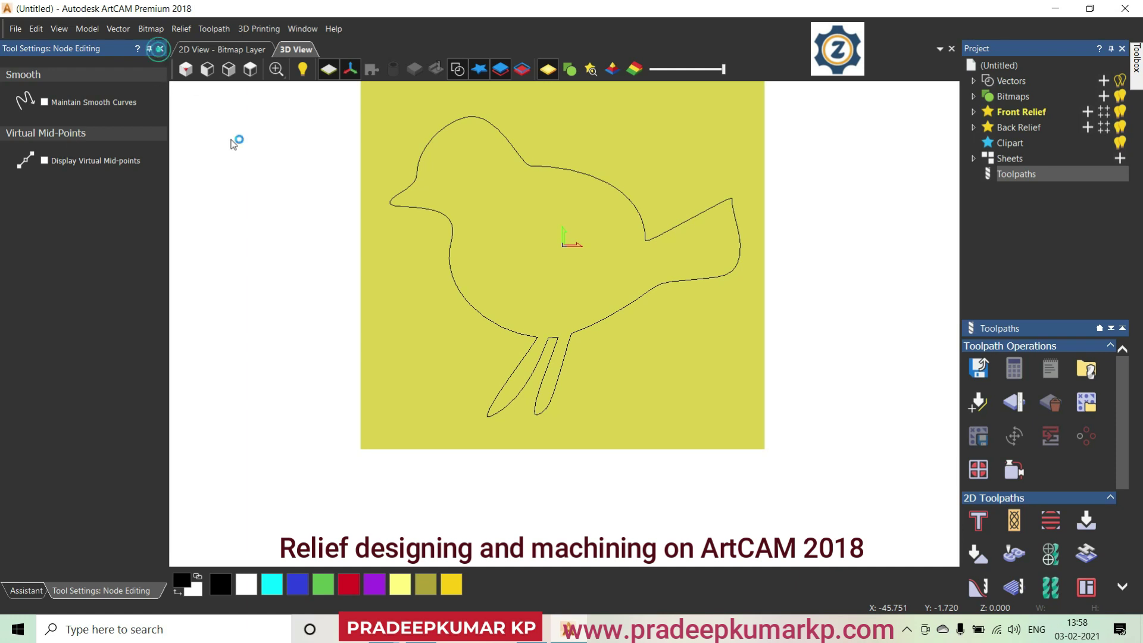
click(481, 313)
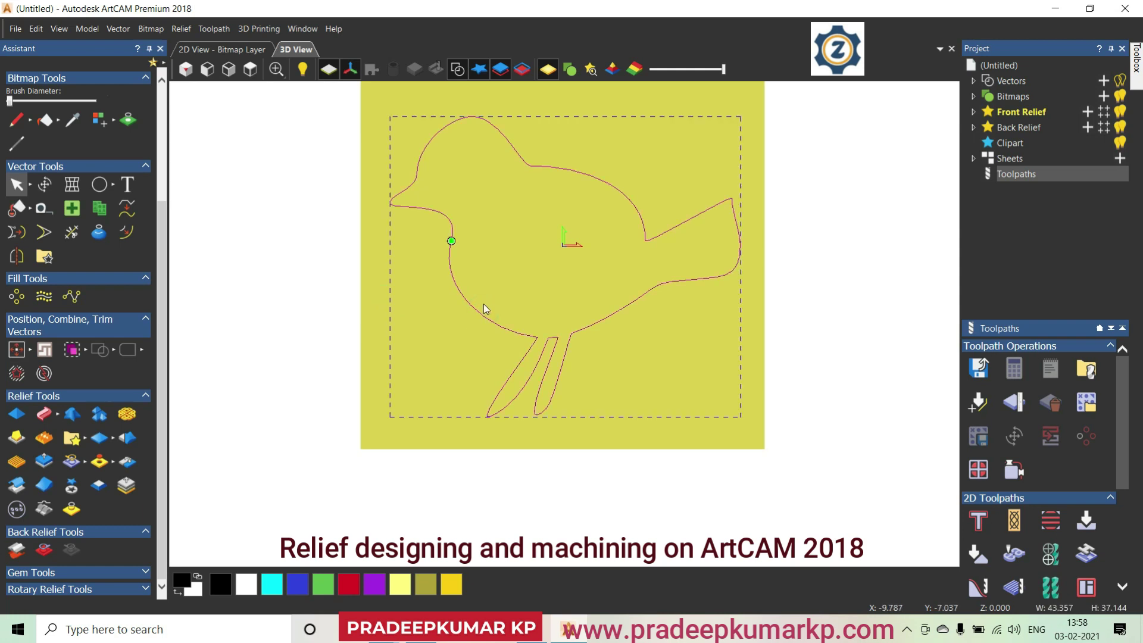
key(n)
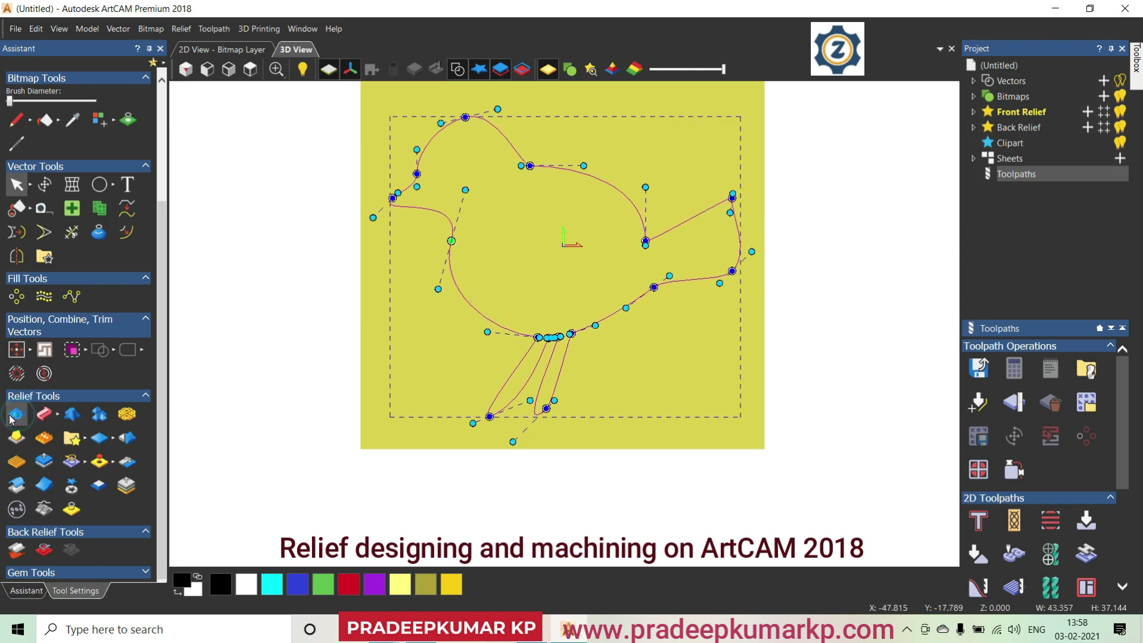
Give the bird a Round relief profile, scaled to 2 mm height with 0.5 mm start height
click(15, 415)
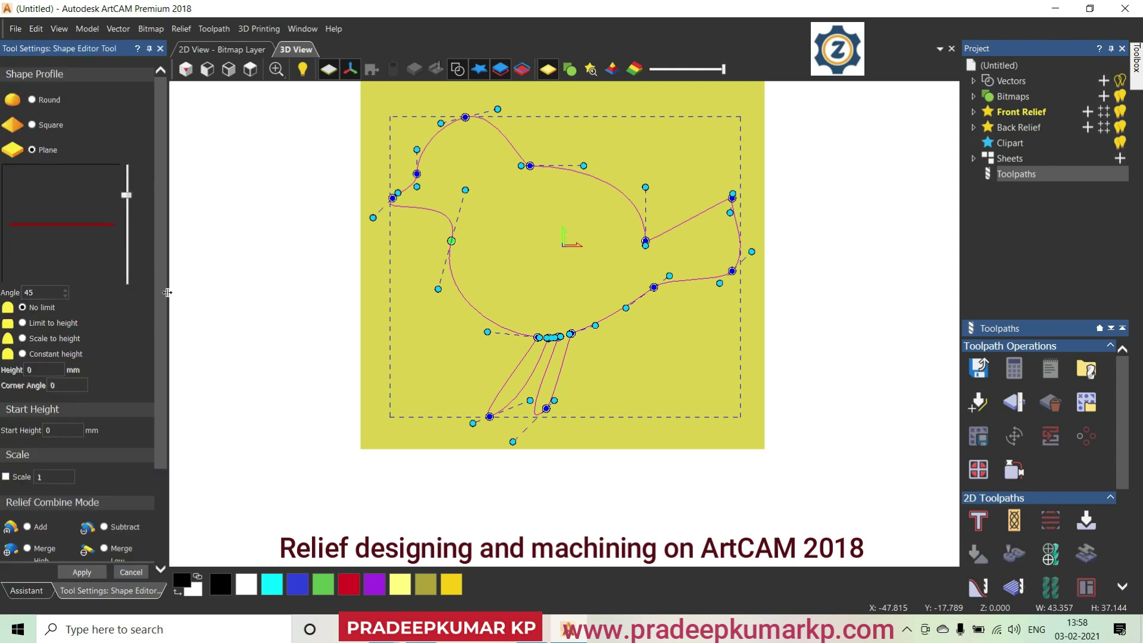
click(34, 102)
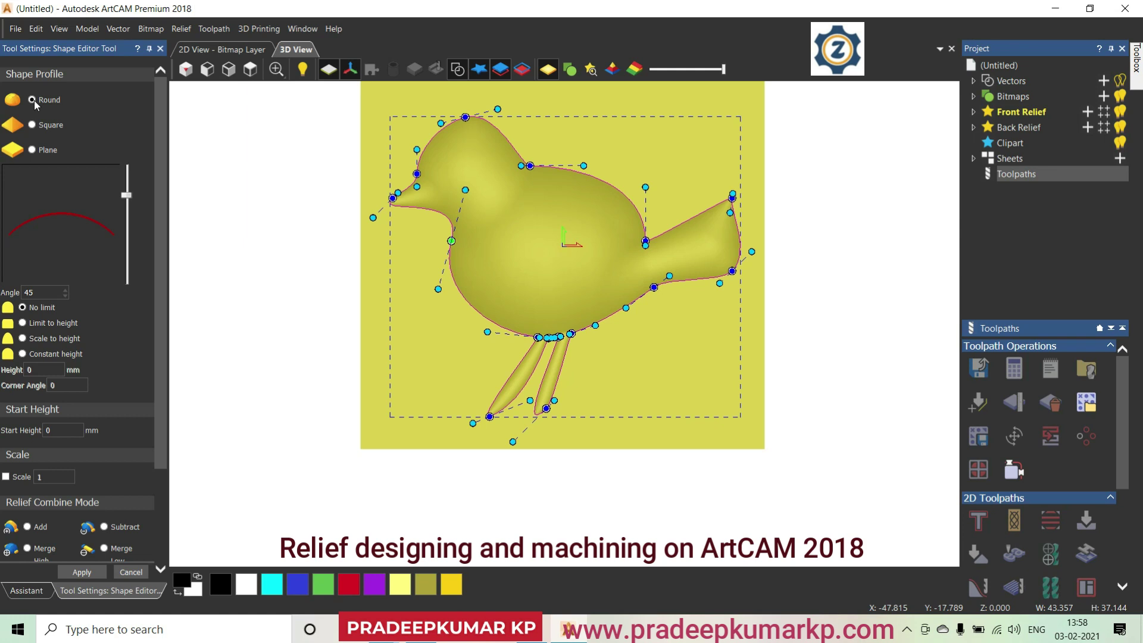
click(22, 338)
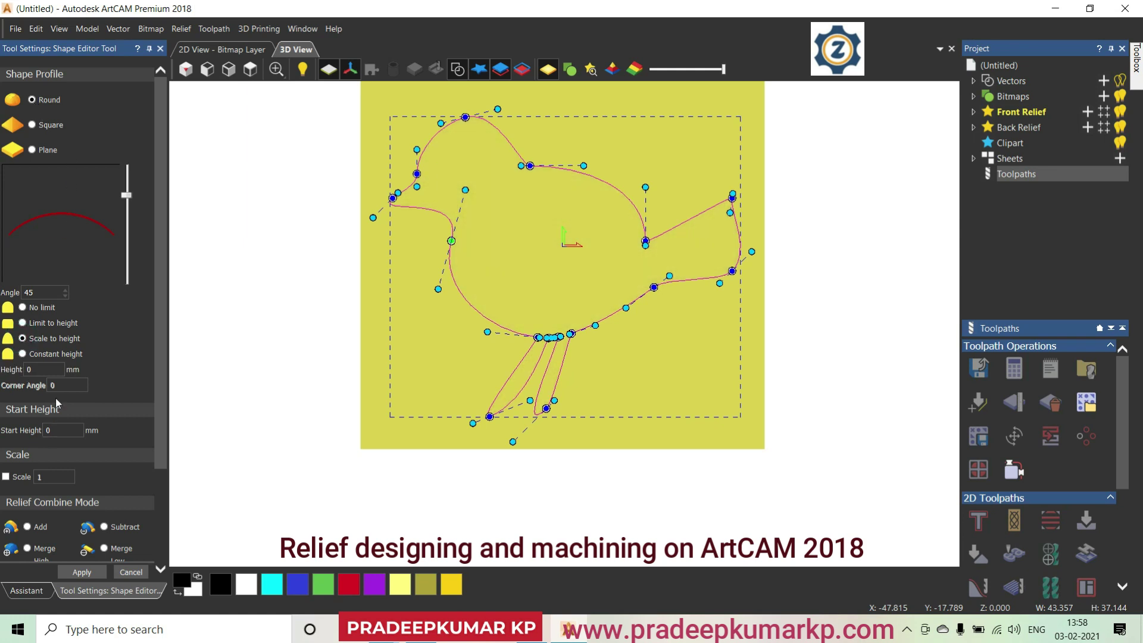
double_click(34, 367)
drag(38, 369, 2, 381)
text(2)
key(Return)
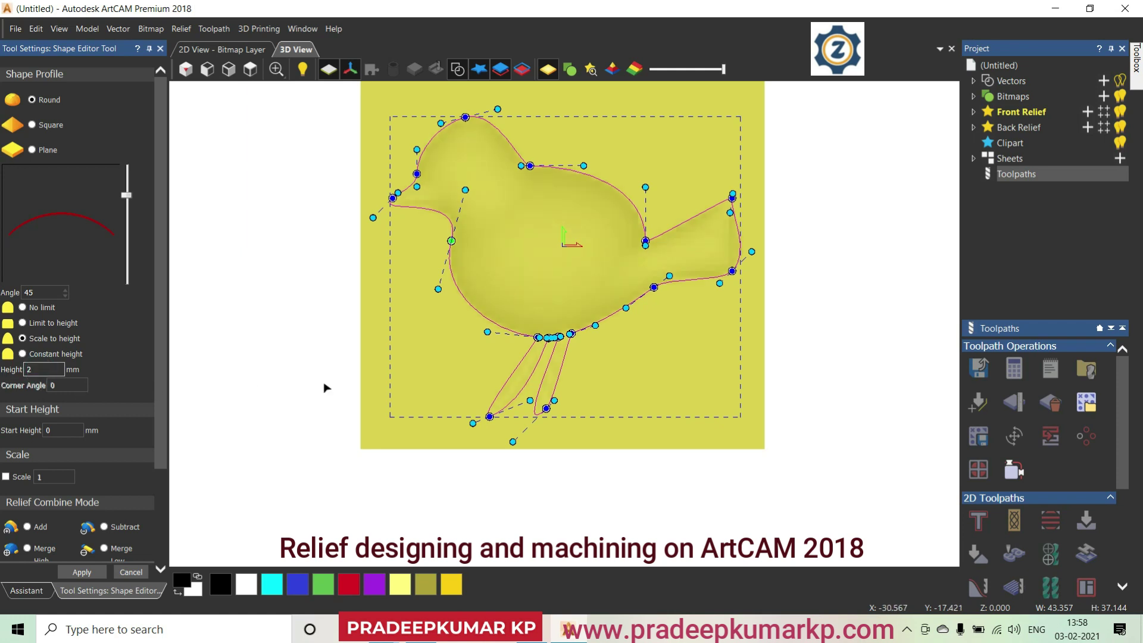
mouse_move(449, 365)
mouse_down()
mouse_move(475, 249)
mouse_move(465, 323)
mouse_move(222, 354)
mouse_up()
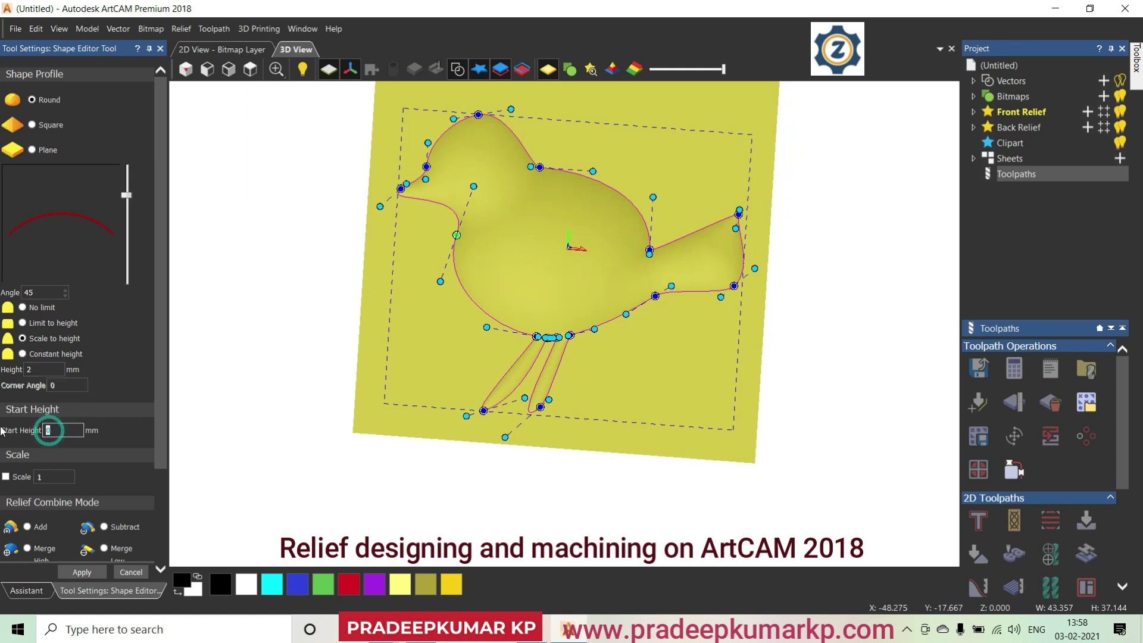
drag(51, 429, 3, 430)
key(Return)
drag(420, 426, 440, 285)
scroll(435, 302, down, 1)
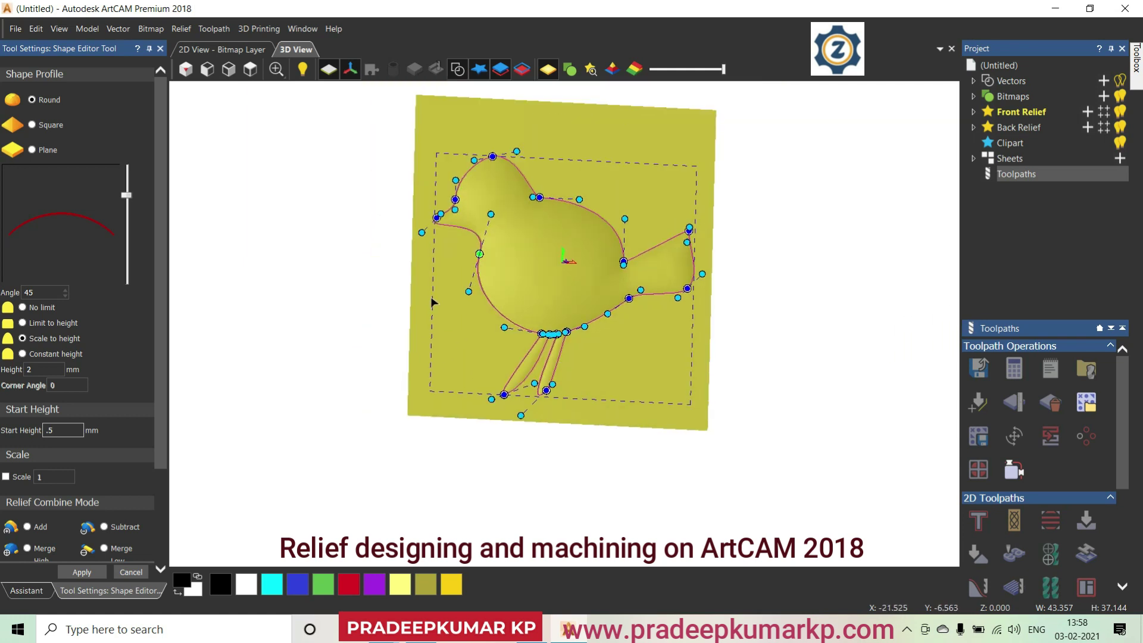
scroll(434, 307, down, 1)
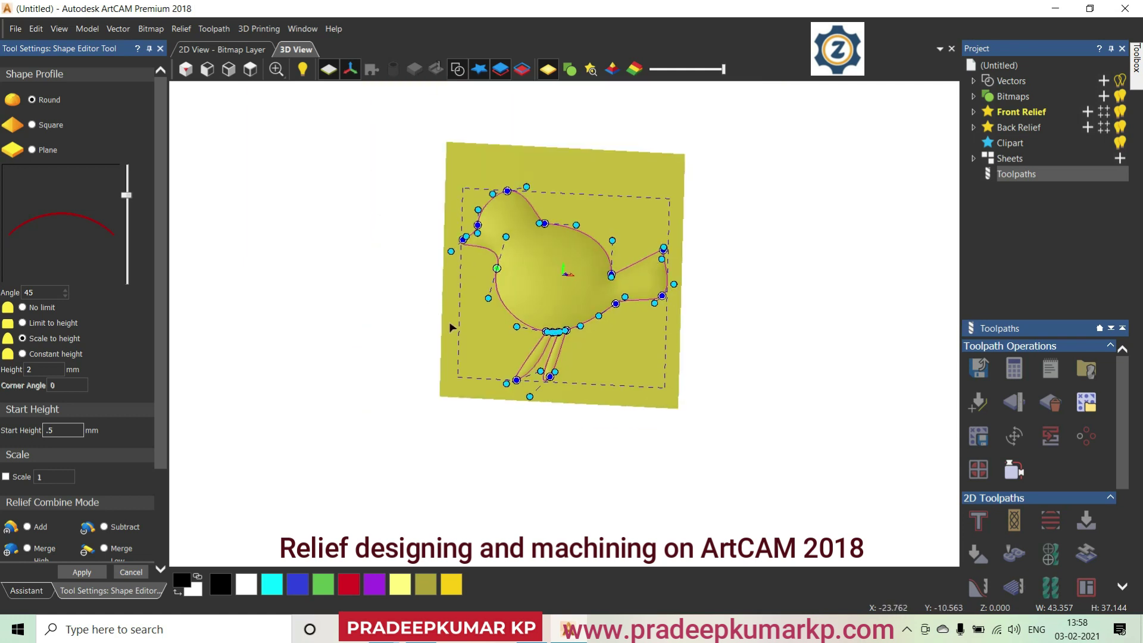
scroll(461, 325, up, 1)
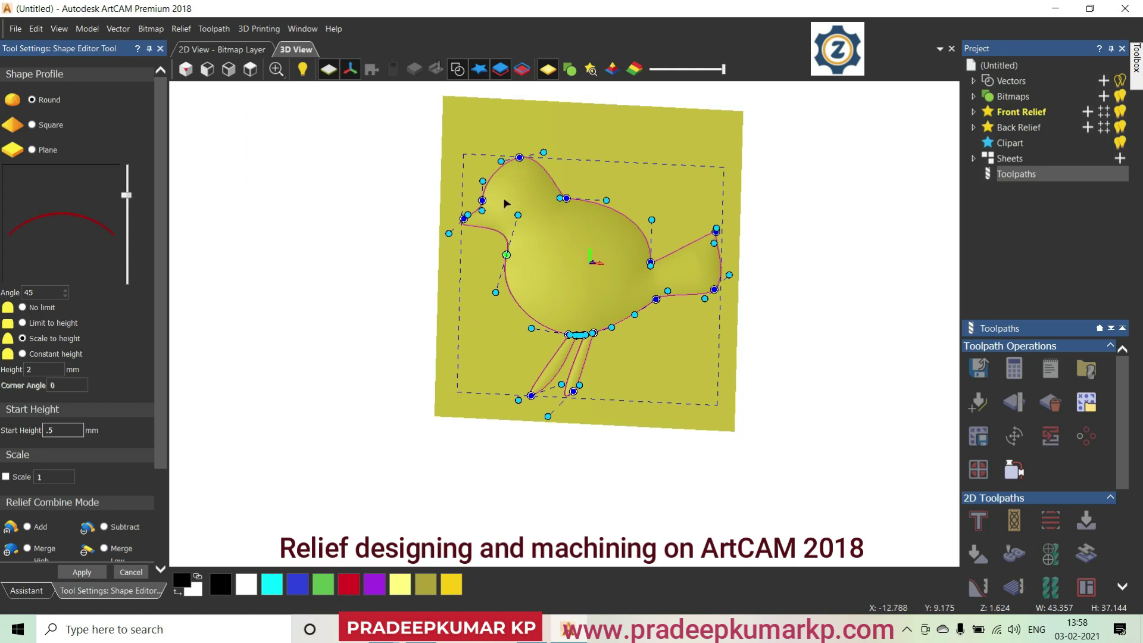
click(130, 572)
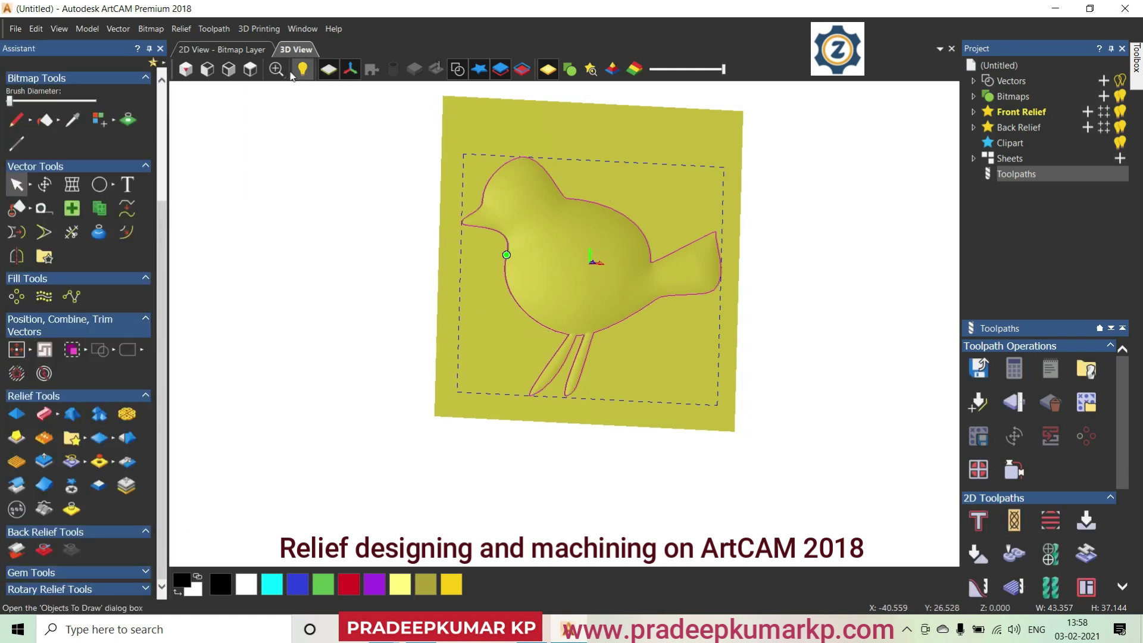
Draw a 2 mm circle on the bird's head at X -13, Y 11
click(253, 77)
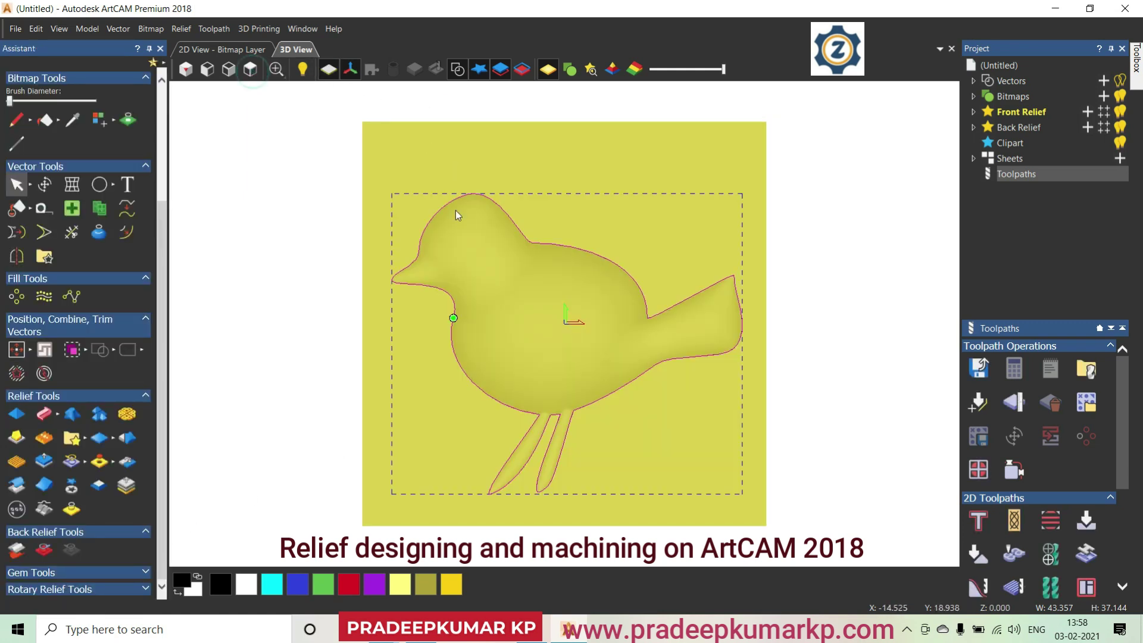
click(101, 185)
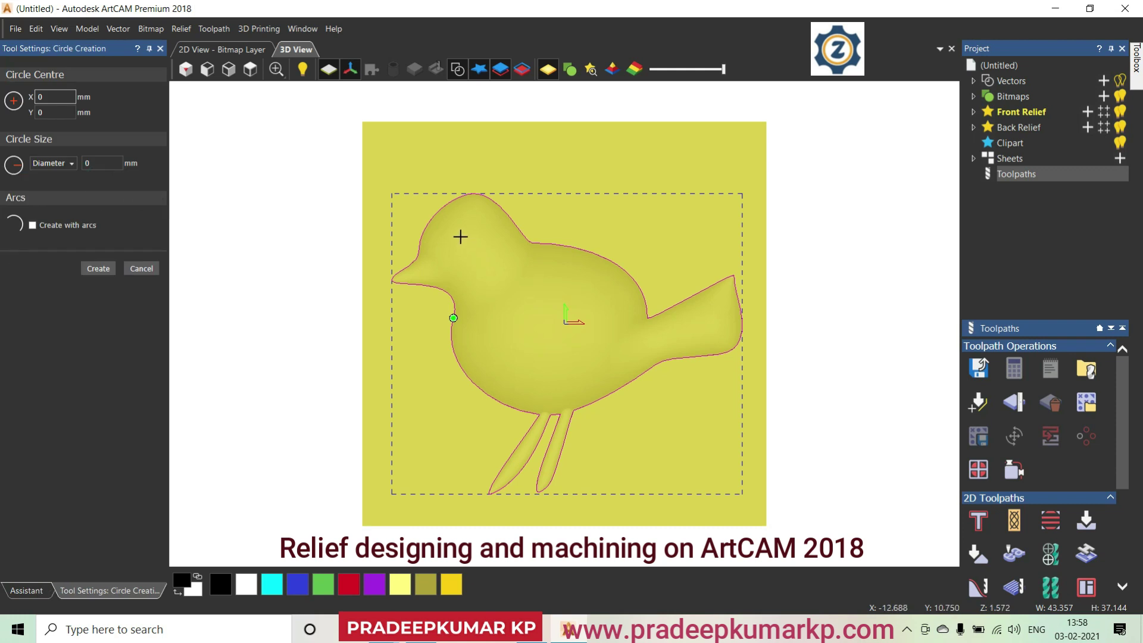
drag(459, 235, 467, 235)
click(98, 268)
click(142, 268)
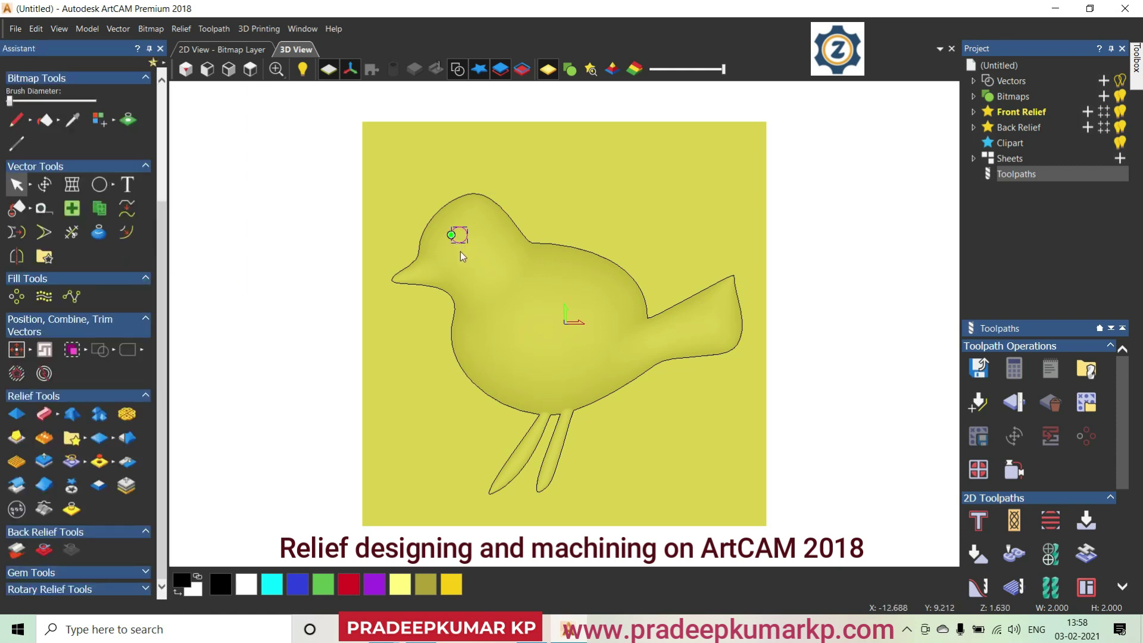
scroll(458, 234, up, 1)
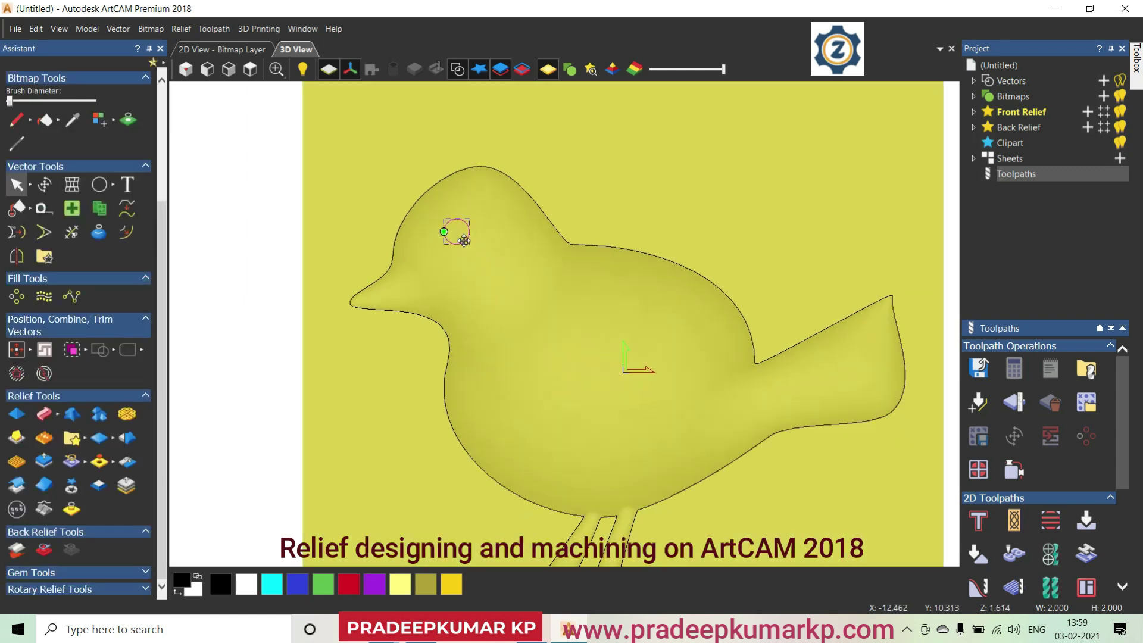
scroll(454, 229, up, 1)
click(101, 184)
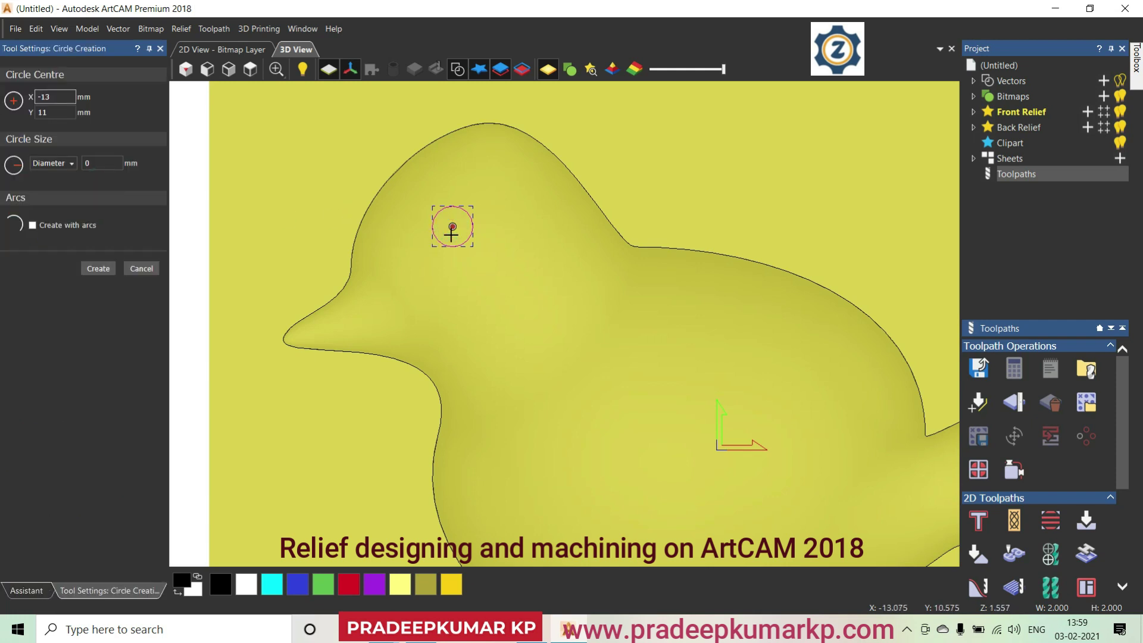
click(452, 226)
click(452, 226)
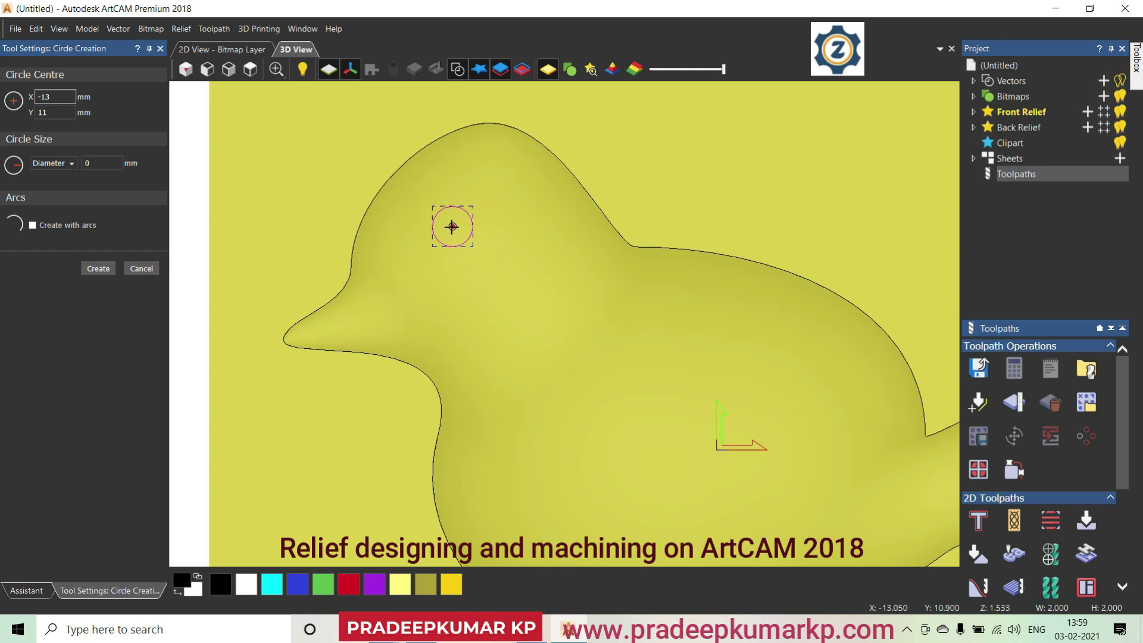
click(113, 266)
click(141, 268)
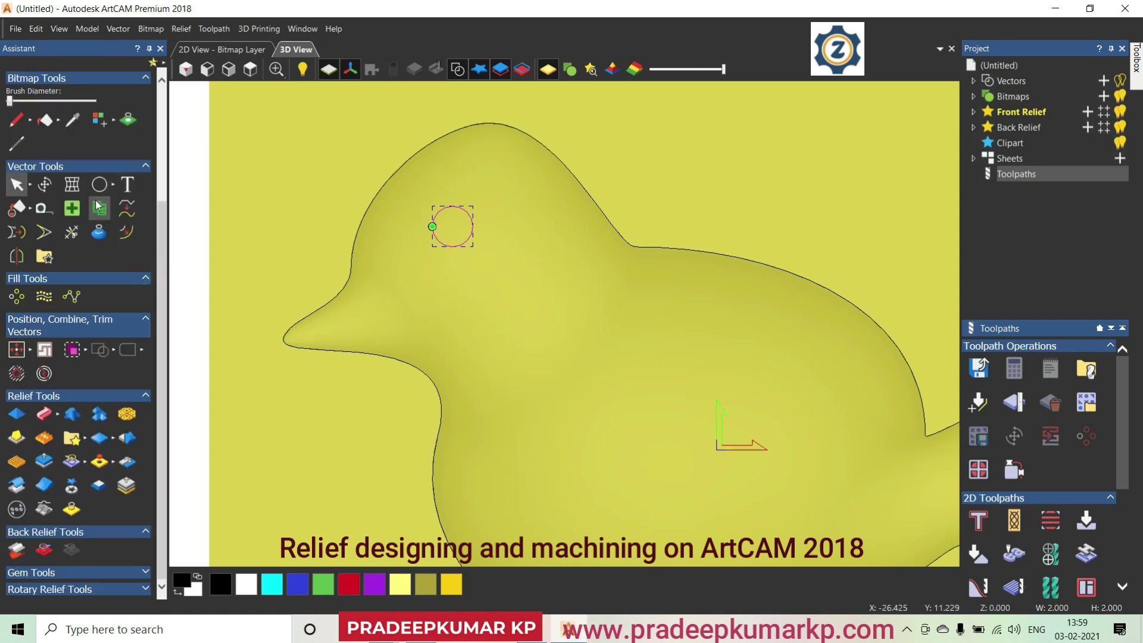
Add a concentric 1.5 mm inner circle and select both circles for relief shaping
click(100, 184)
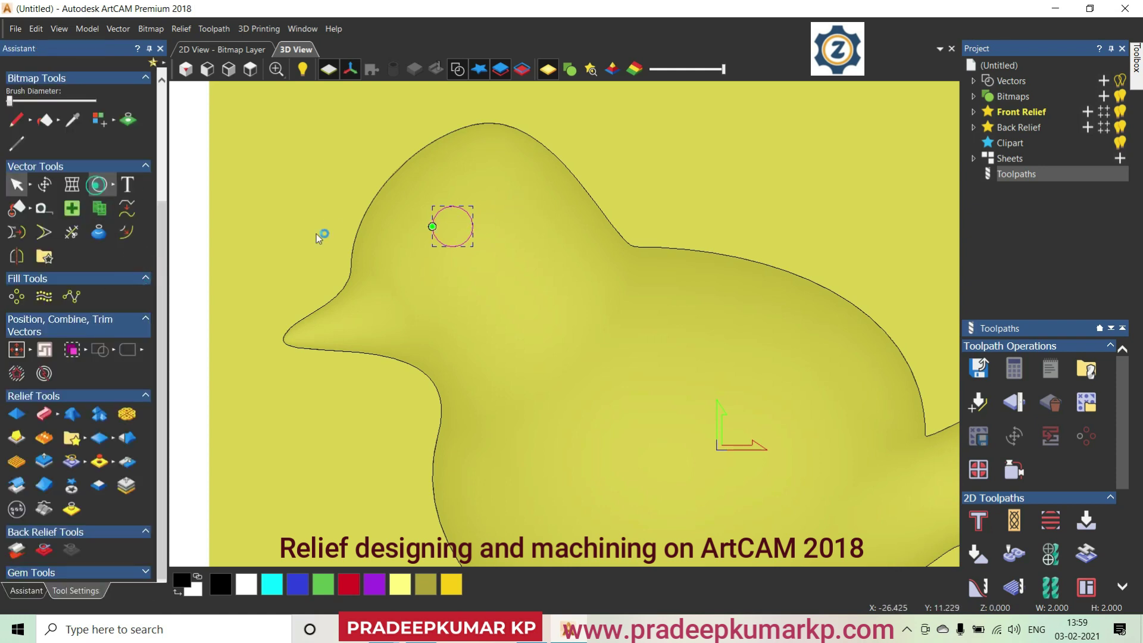
click(450, 228)
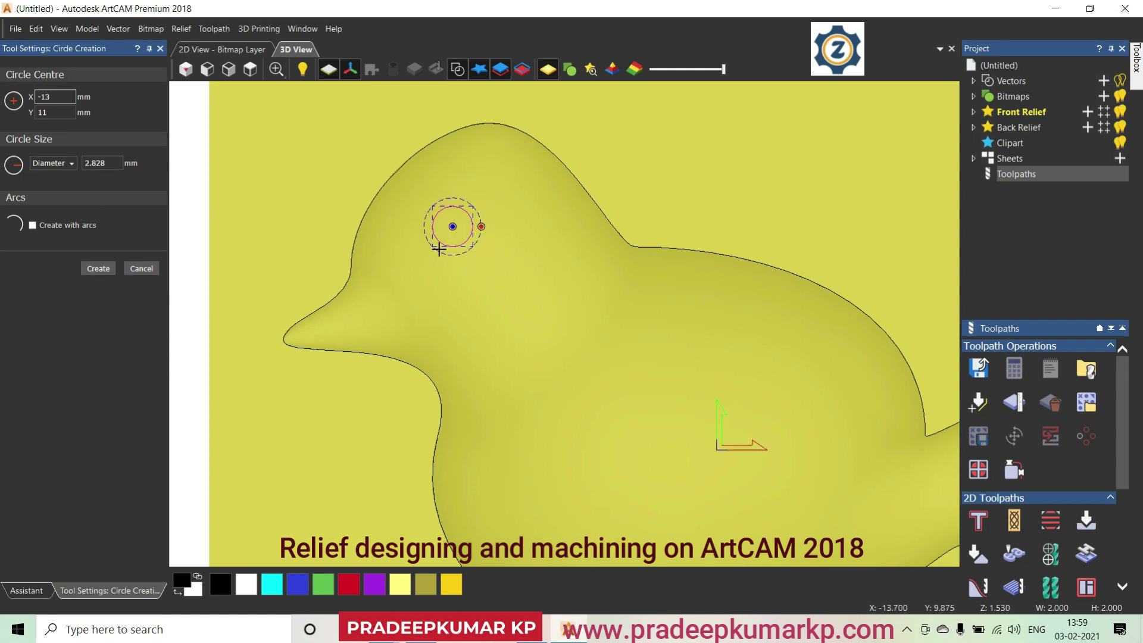
text(2)
scroll(448, 235, up, 2)
scroll(454, 224, up, 2)
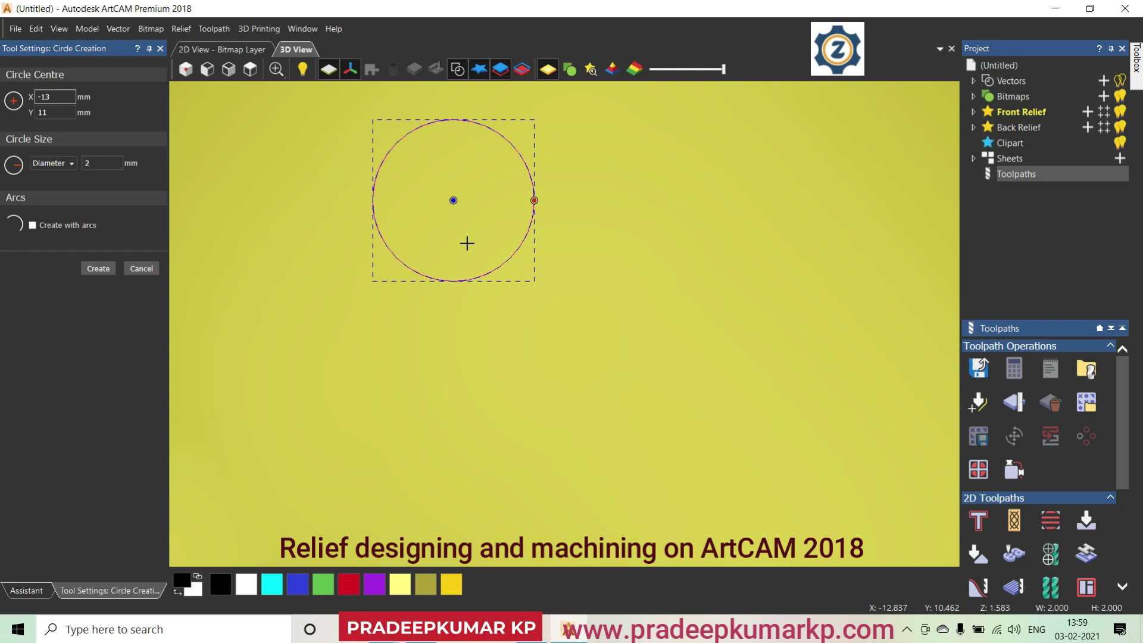
double_click(92, 163)
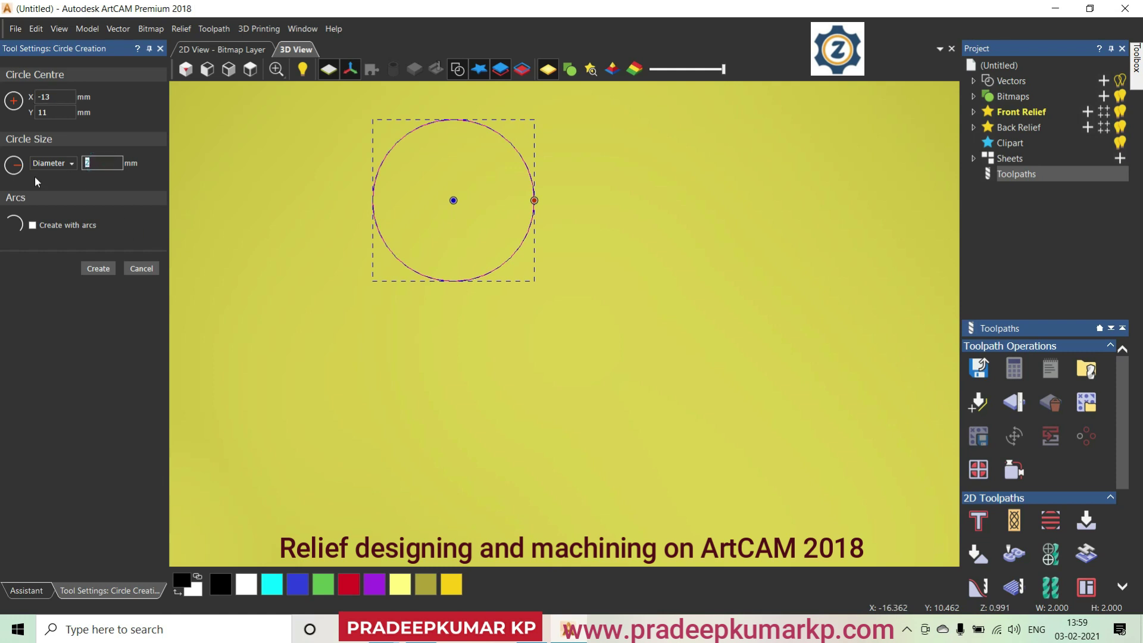
text(1.5)
click(99, 269)
click(142, 269)
click(478, 278)
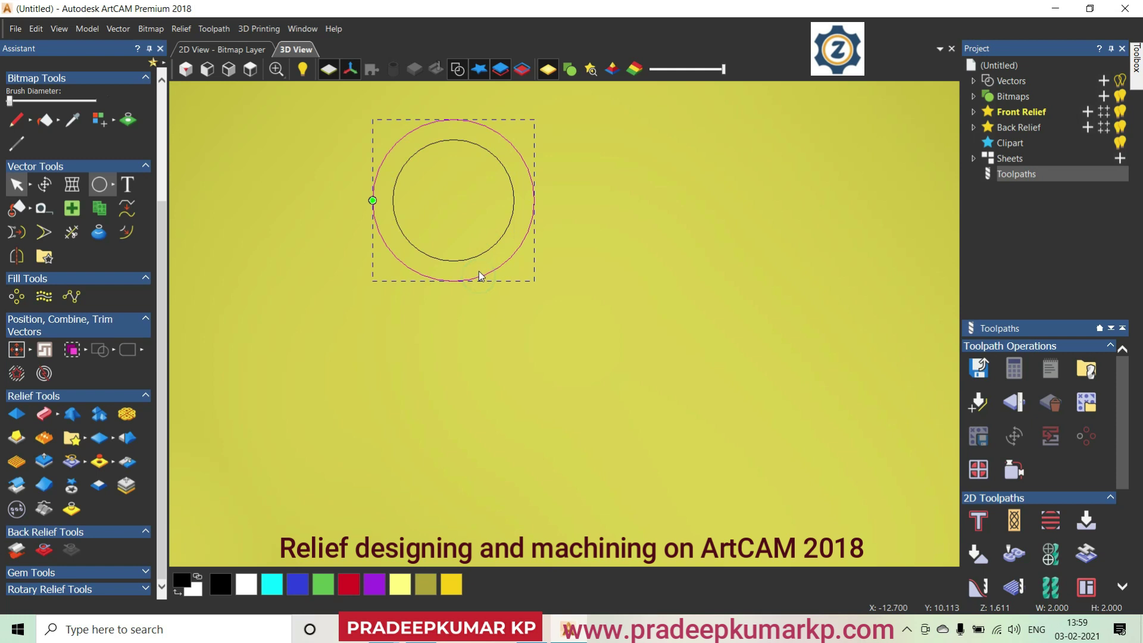
shift+click(480, 254)
click(16, 413)
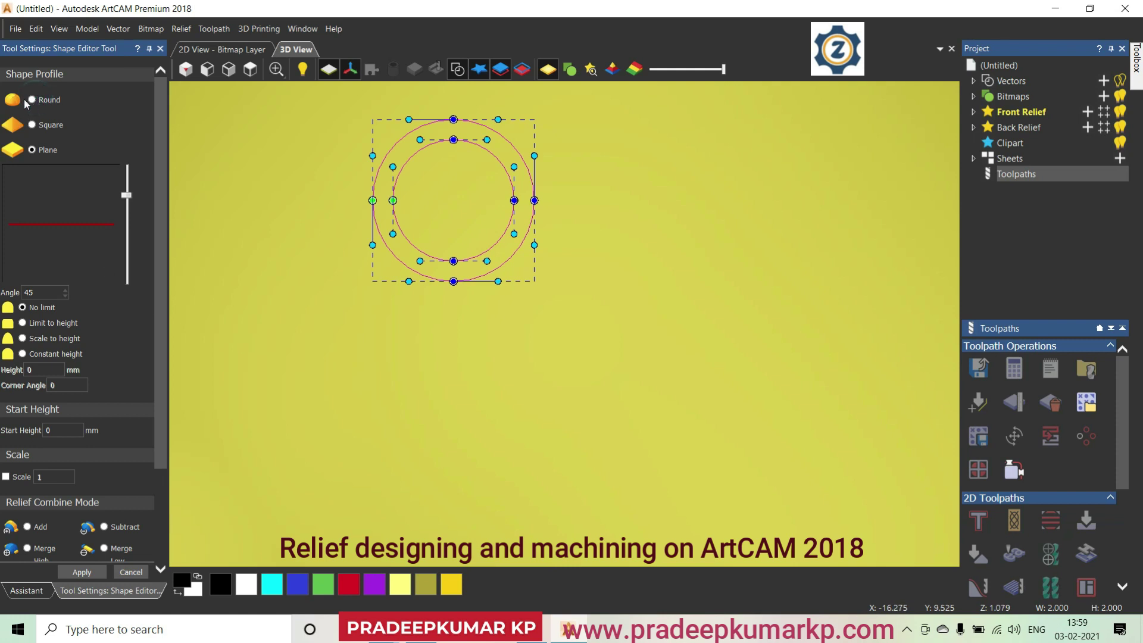
Stretch the eye circle's sides outward into an almond shape, subtracted with a Round profile
click(33, 103)
scroll(455, 365, down, 3)
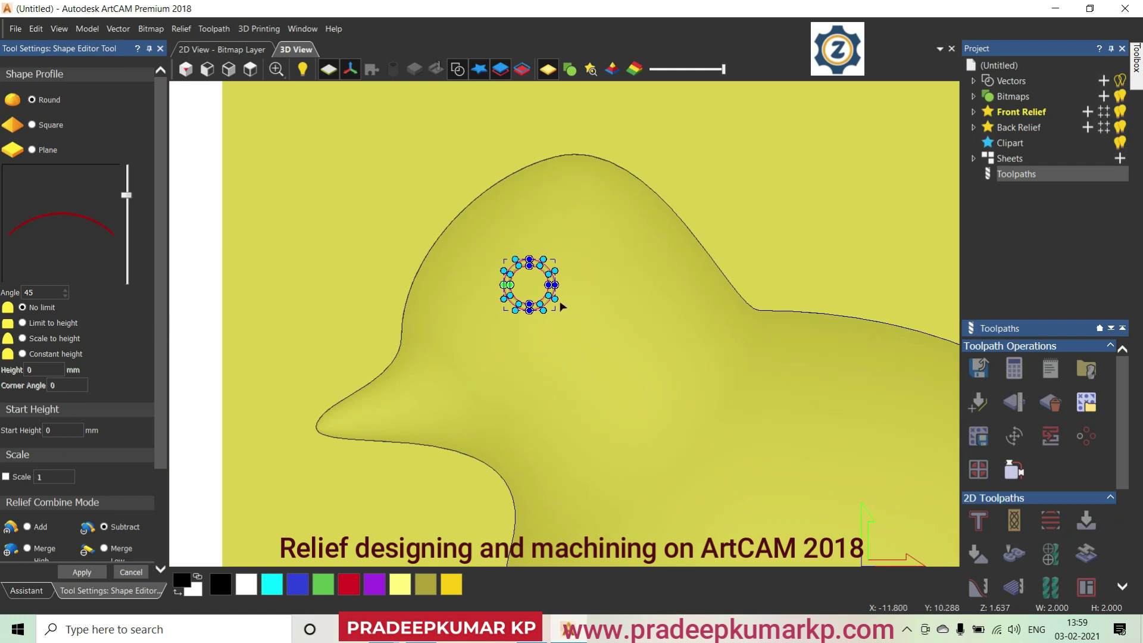
drag(553, 284, 581, 285)
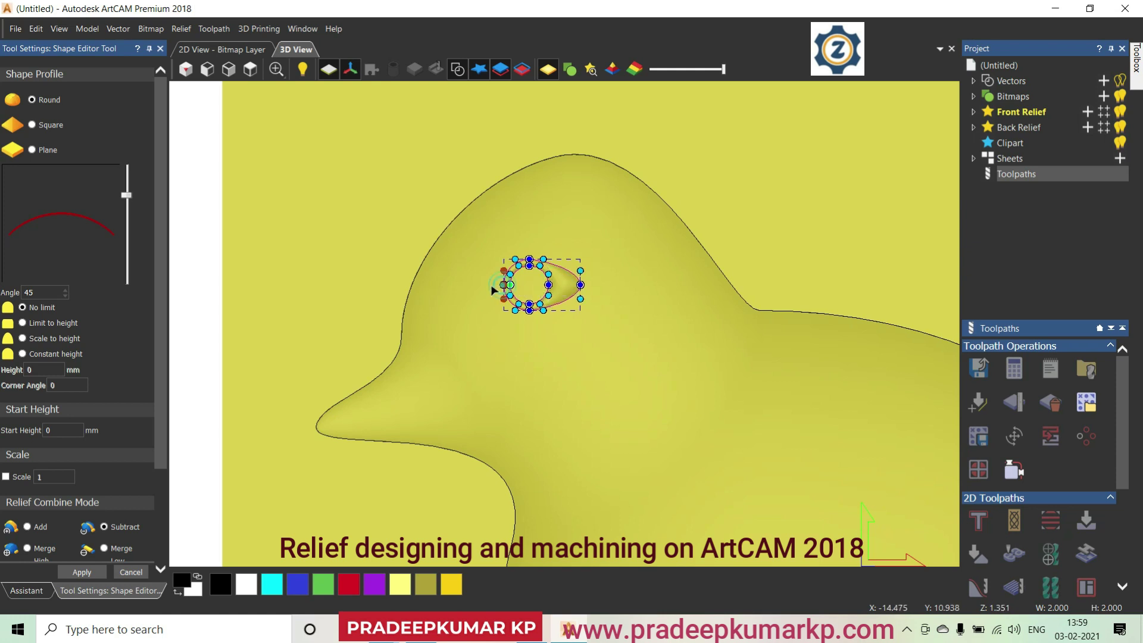
drag(506, 284, 479, 284)
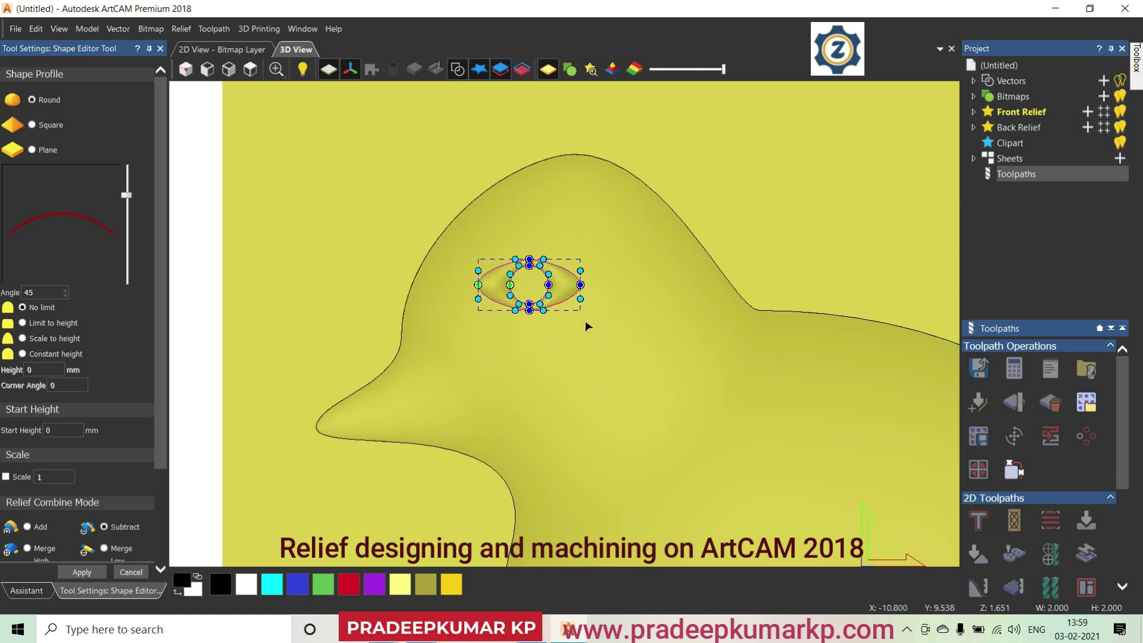
scroll(587, 323, up, 1)
scroll(518, 328, up, 1)
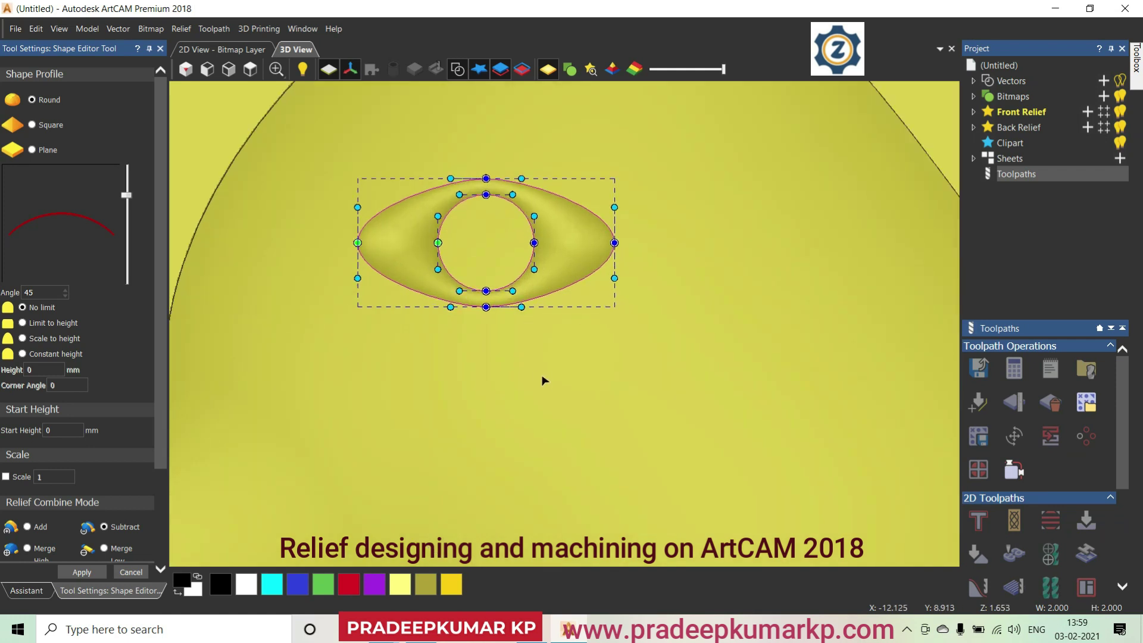
scroll(528, 355, down, 1)
scroll(514, 386, down, 1)
scroll(515, 386, down, 1)
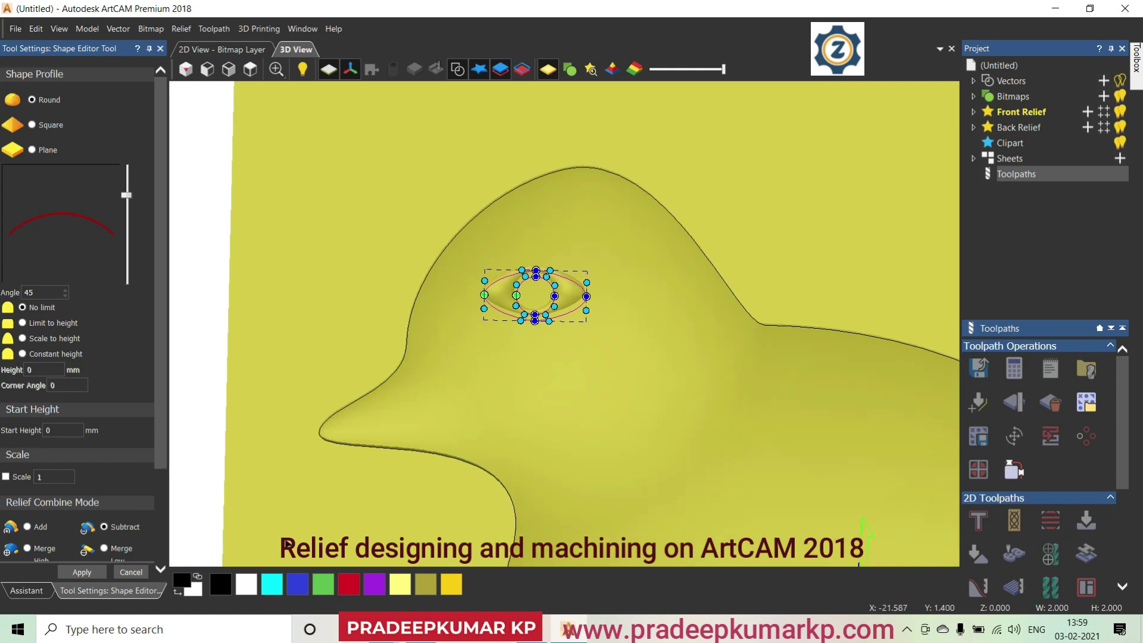
click(160, 49)
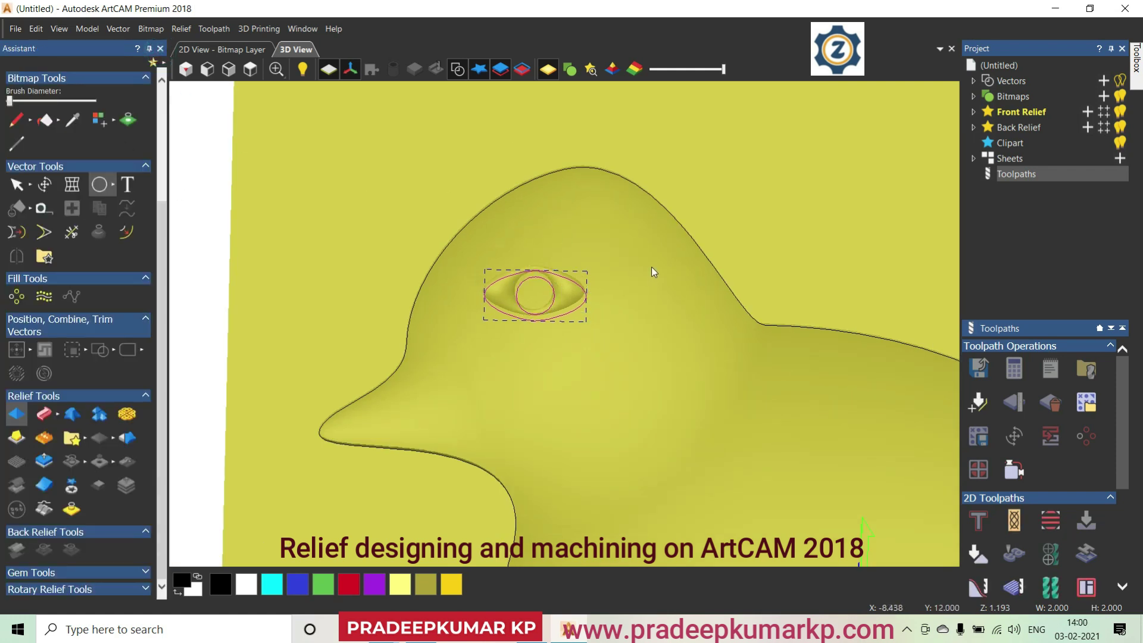
Add the inner 1.5 mm circle as a Round eyeball and orbit to view the bird
click(541, 281)
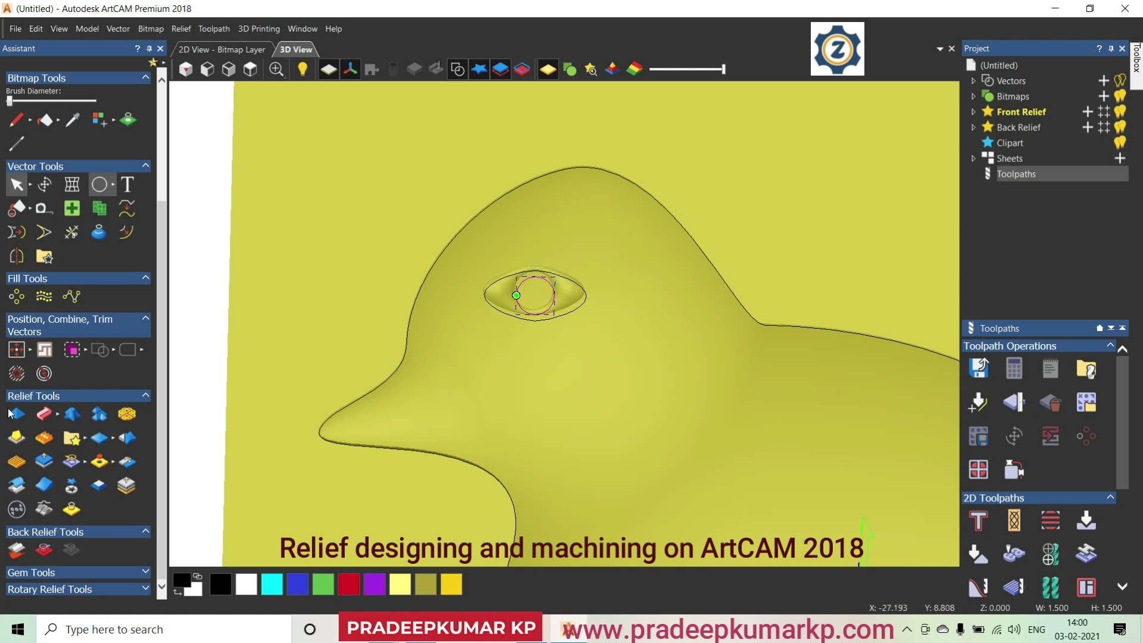
click(15, 415)
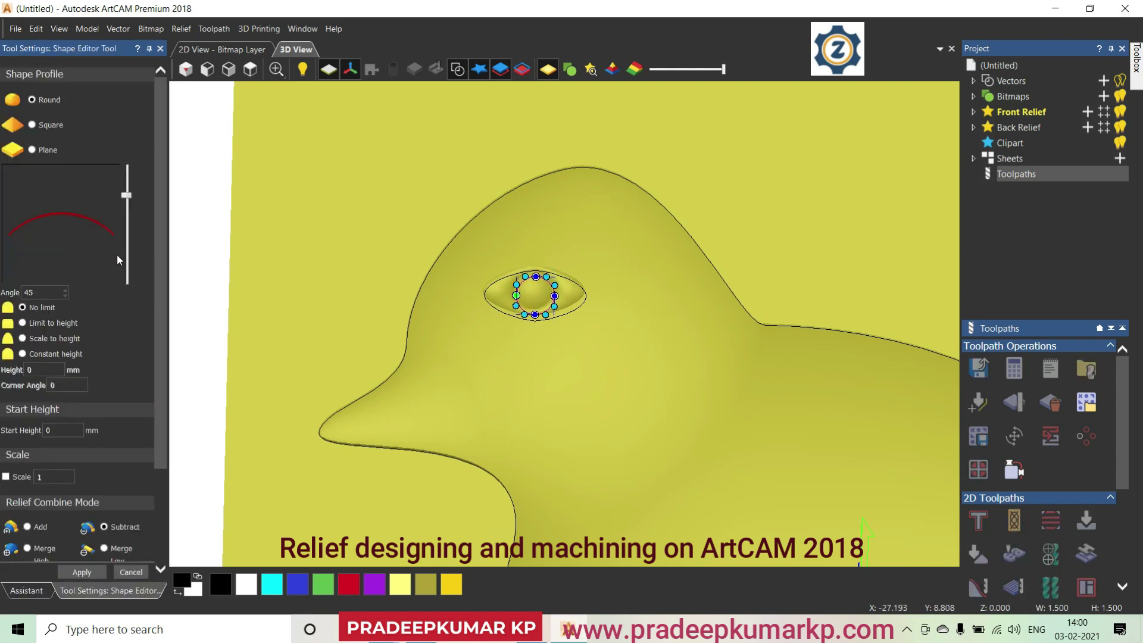
scroll(159, 393, down, 2)
scroll(159, 394, down, 1)
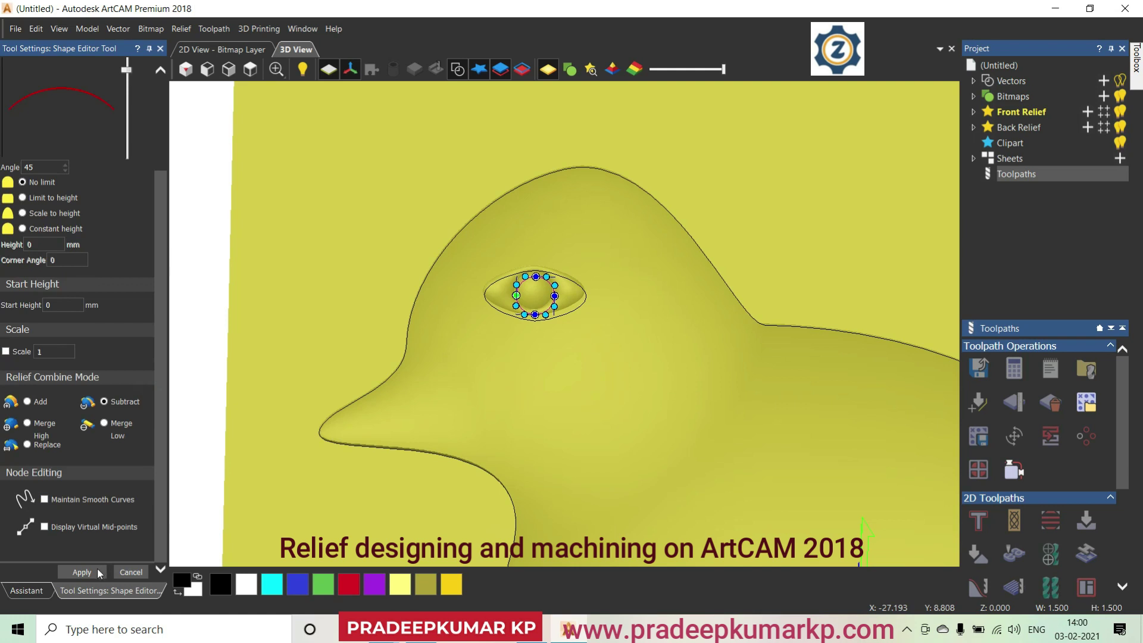
click(98, 569)
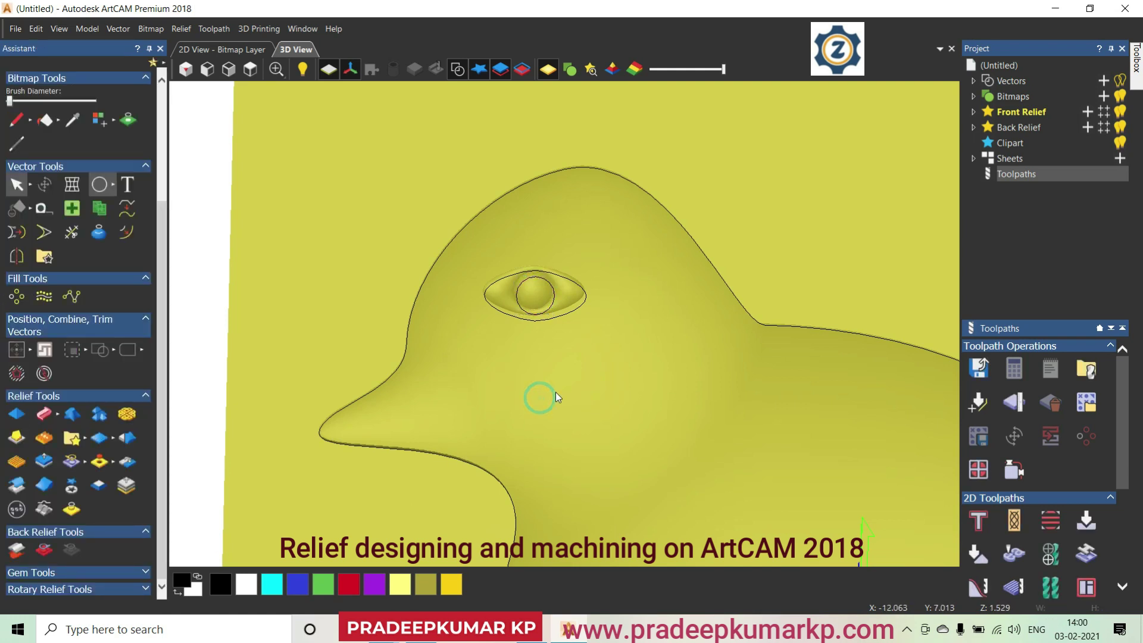
scroll(555, 398, down, 3)
mouse_move(617, 416)
mouse_down()
mouse_move(602, 330)
mouse_move(664, 464)
mouse_move(681, 465)
mouse_up()
scroll(678, 460, up, 3)
scroll(676, 457, down, 3)
scroll(670, 442, down, 1)
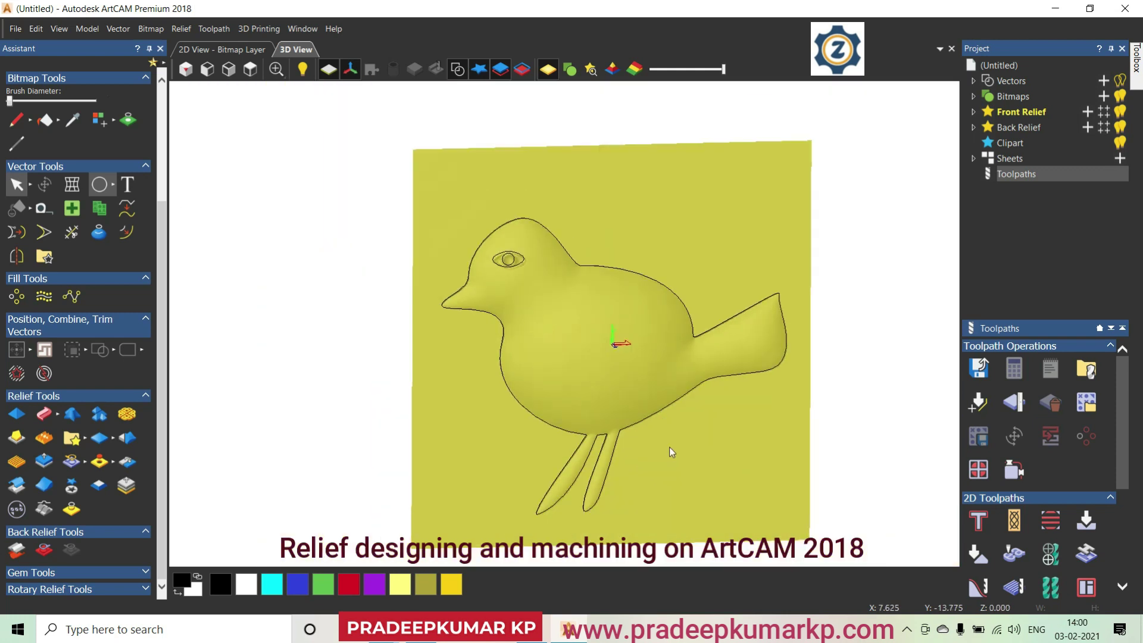
scroll(594, 349, down, 1)
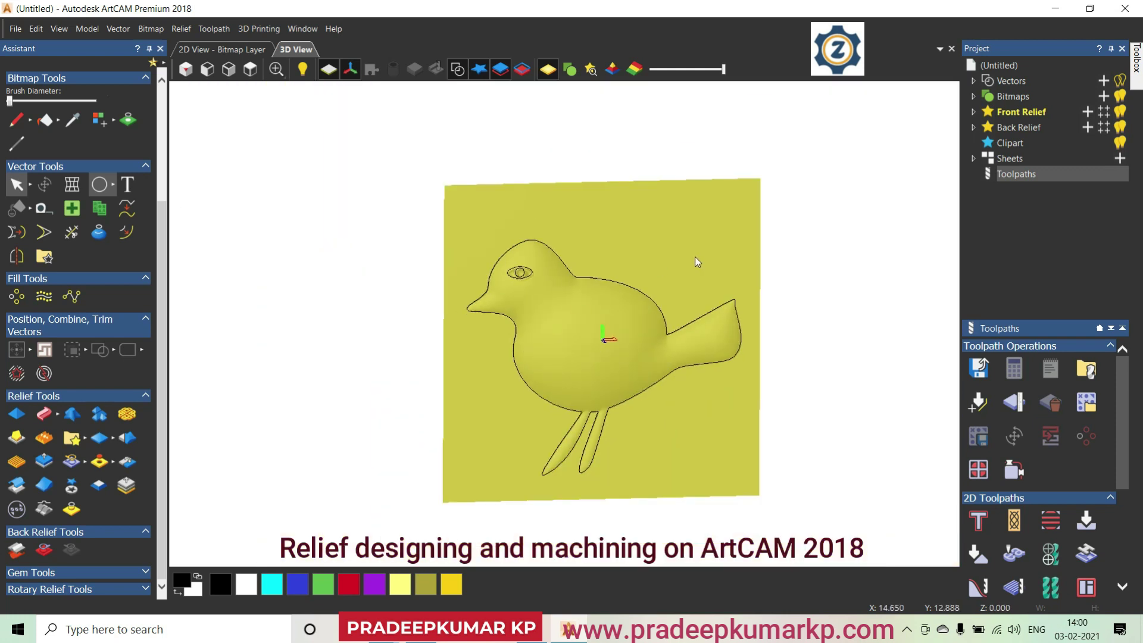
Draw a rectangle vector enclosing the whole bird in the 2D view
click(111, 185)
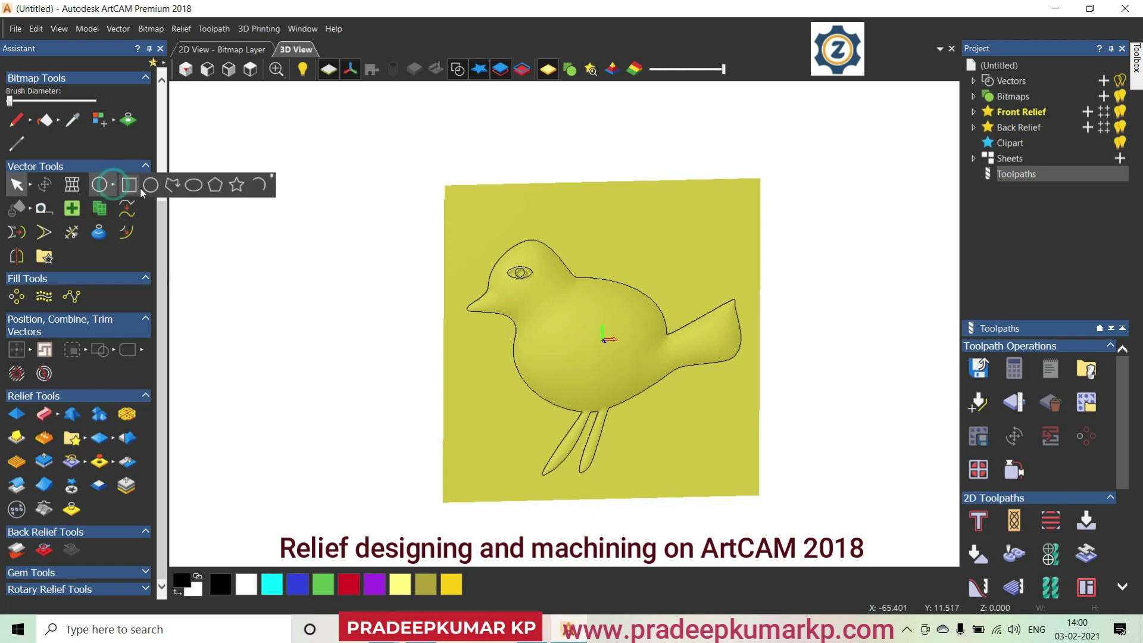
click(137, 186)
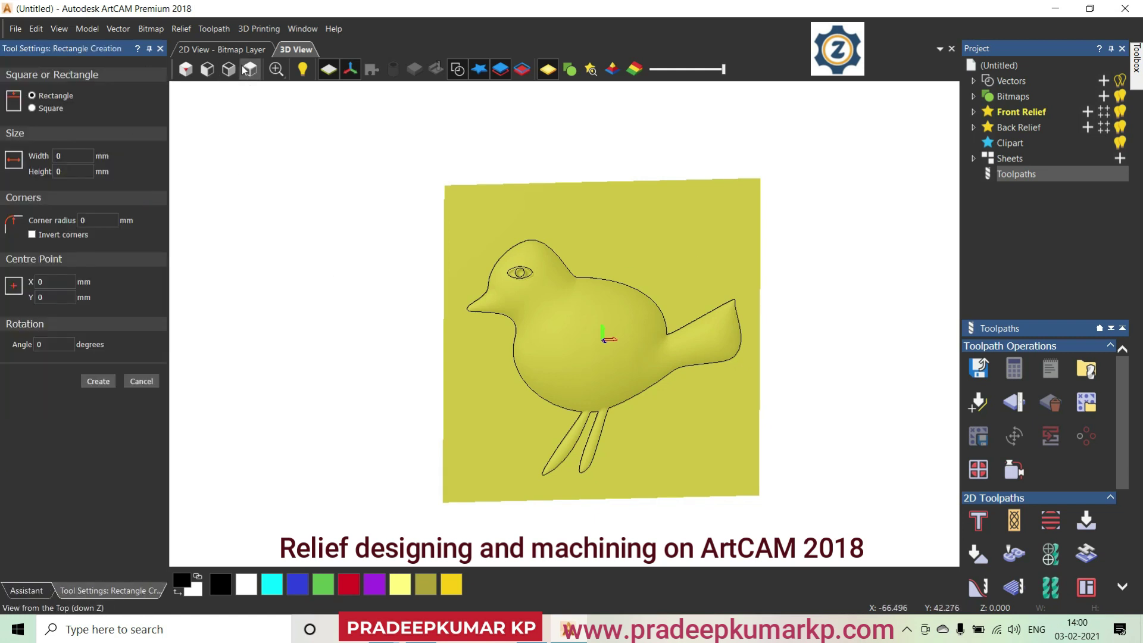
click(224, 50)
mouse_move(390, 141)
mouse_down()
mouse_move(725, 501)
mouse_move(755, 506)
mouse_up()
click(105, 381)
click(143, 384)
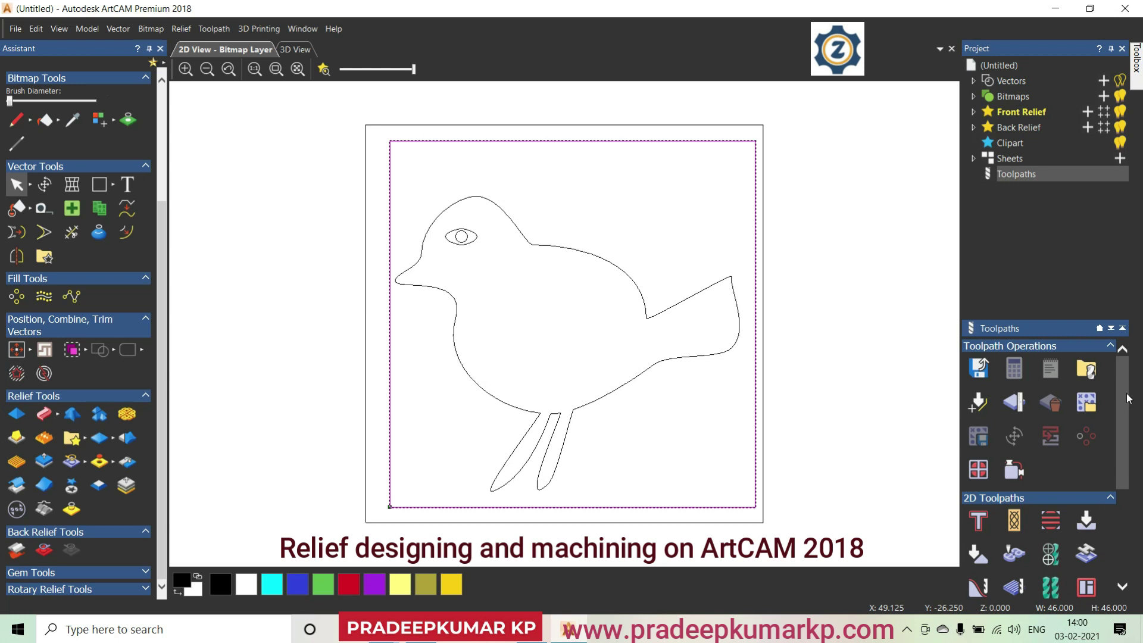
scroll(1124, 393, down, 3)
Start a relief toolpath on Selected Vectors using the 0.06 Flat Conical (Blue) tool
click(980, 543)
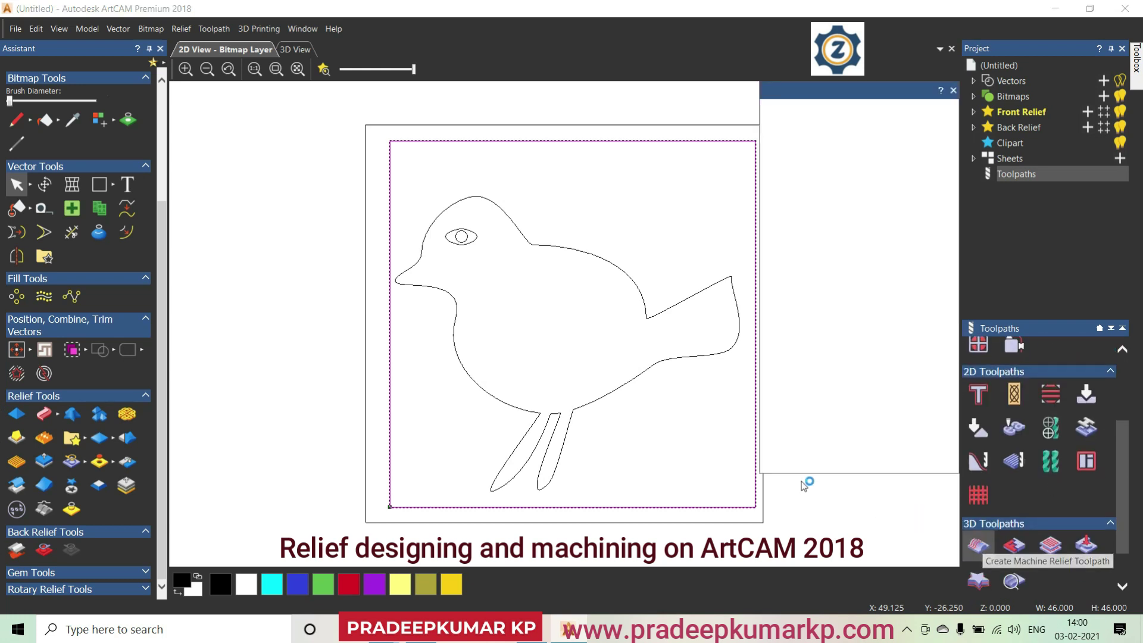
click(830, 141)
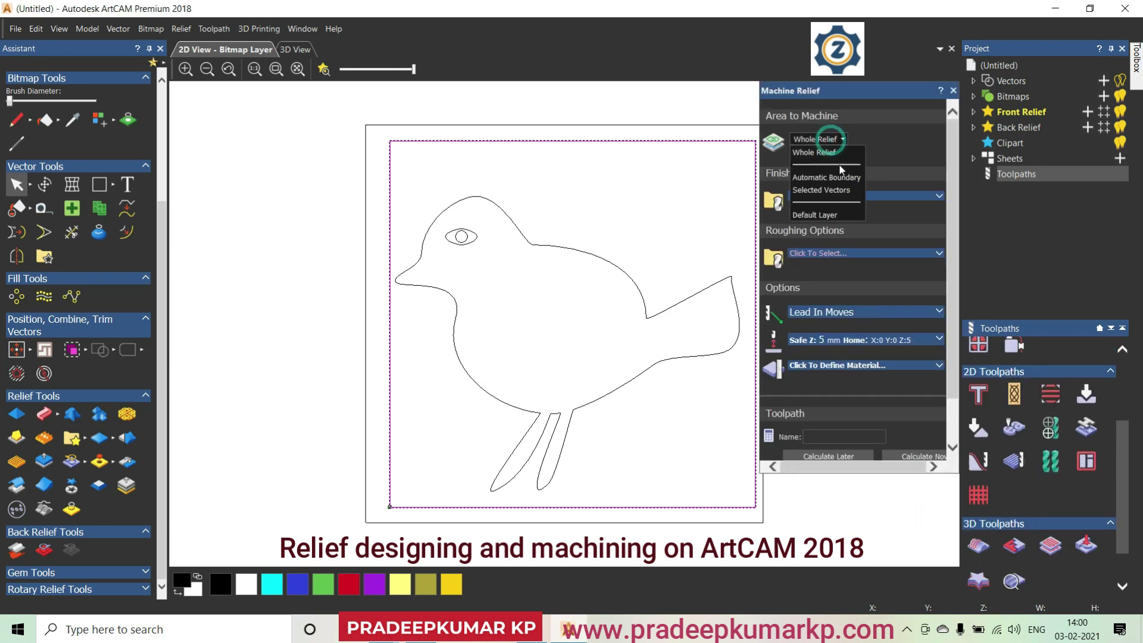
click(839, 194)
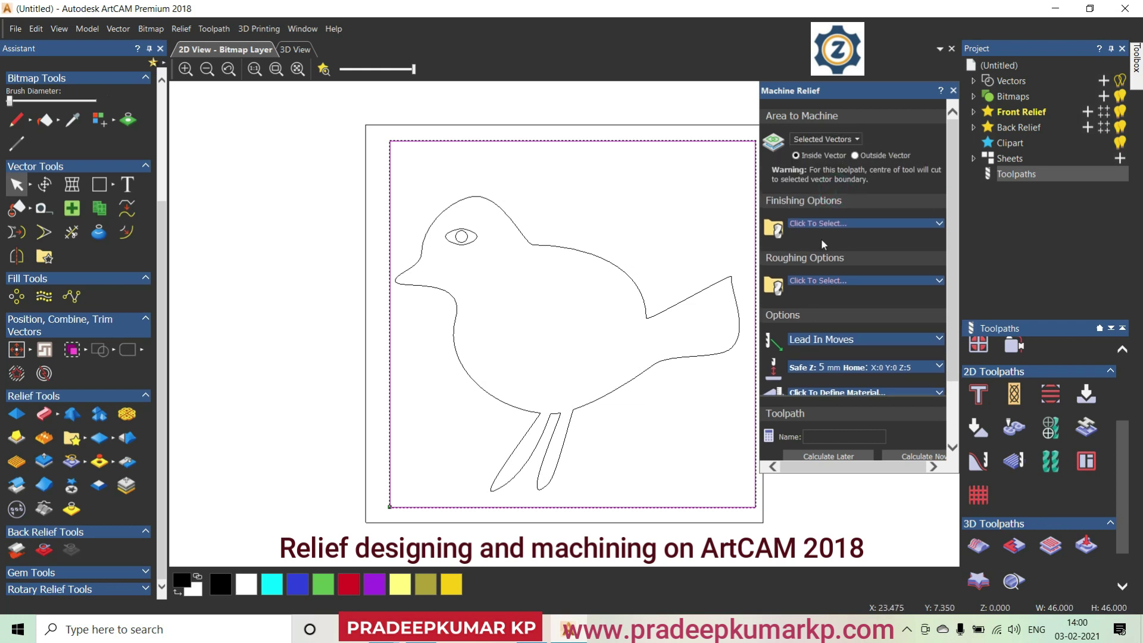
click(834, 226)
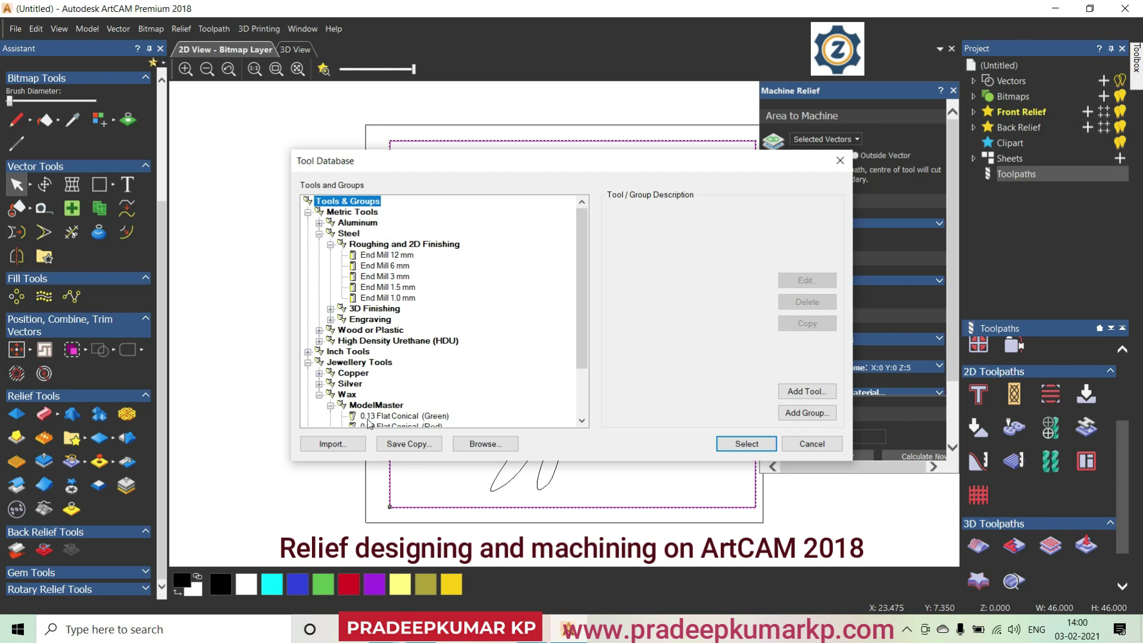
drag(585, 340, 585, 386)
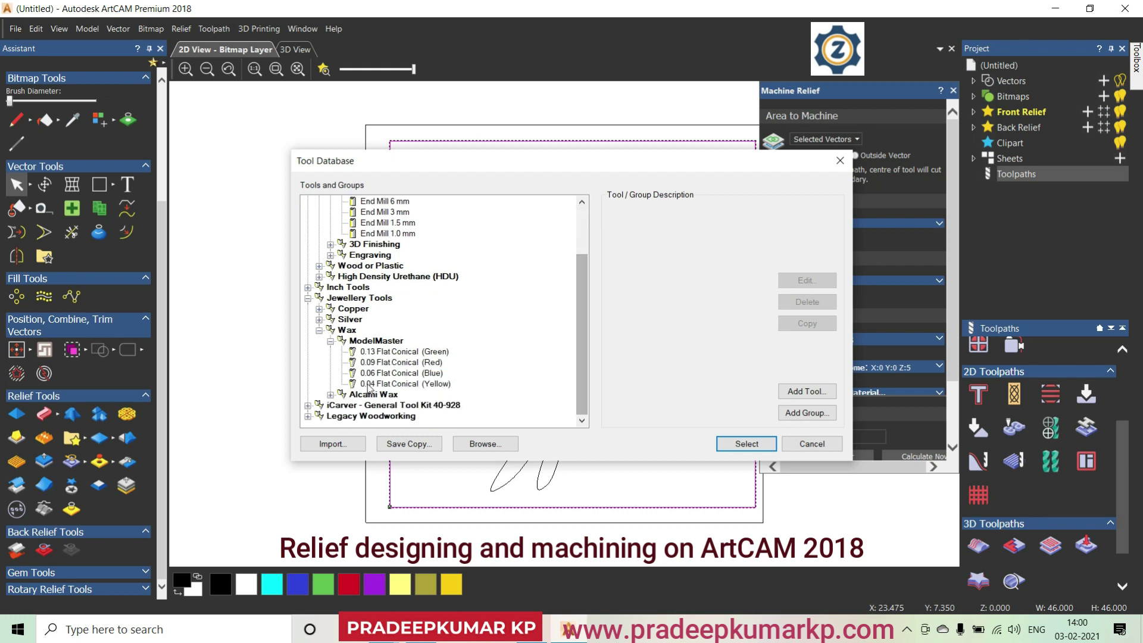
click(371, 374)
click(724, 443)
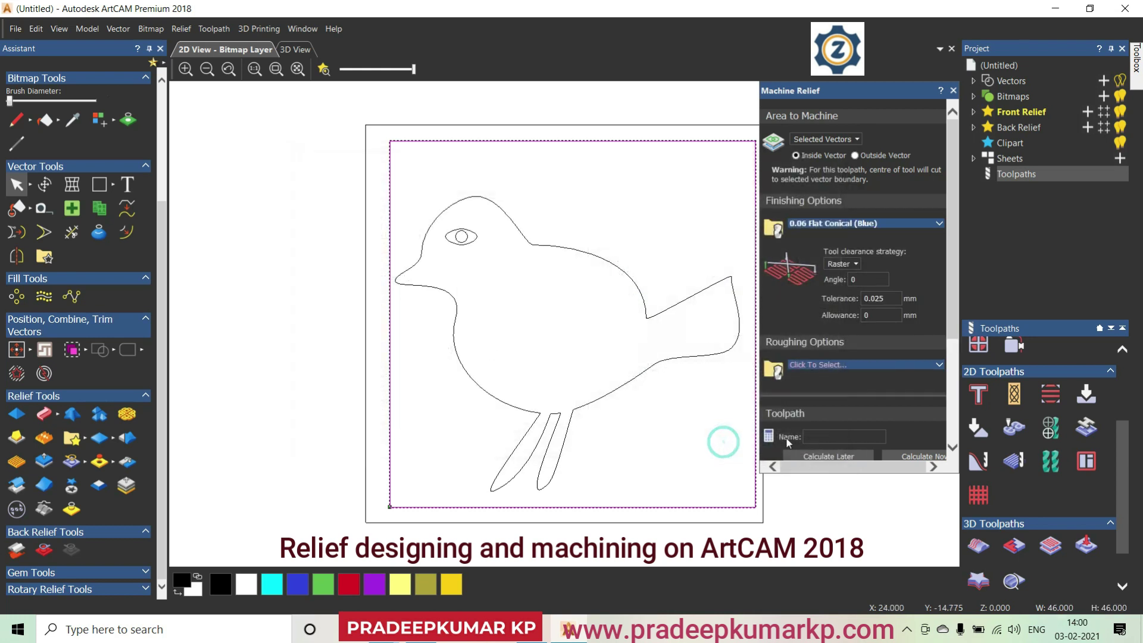
mouse_move(948, 285)
mouse_down()
mouse_move(951, 359)
mouse_move(931, 361)
mouse_up()
Set 3 mm material thickness and calculate the toolpath named 3d
click(910, 308)
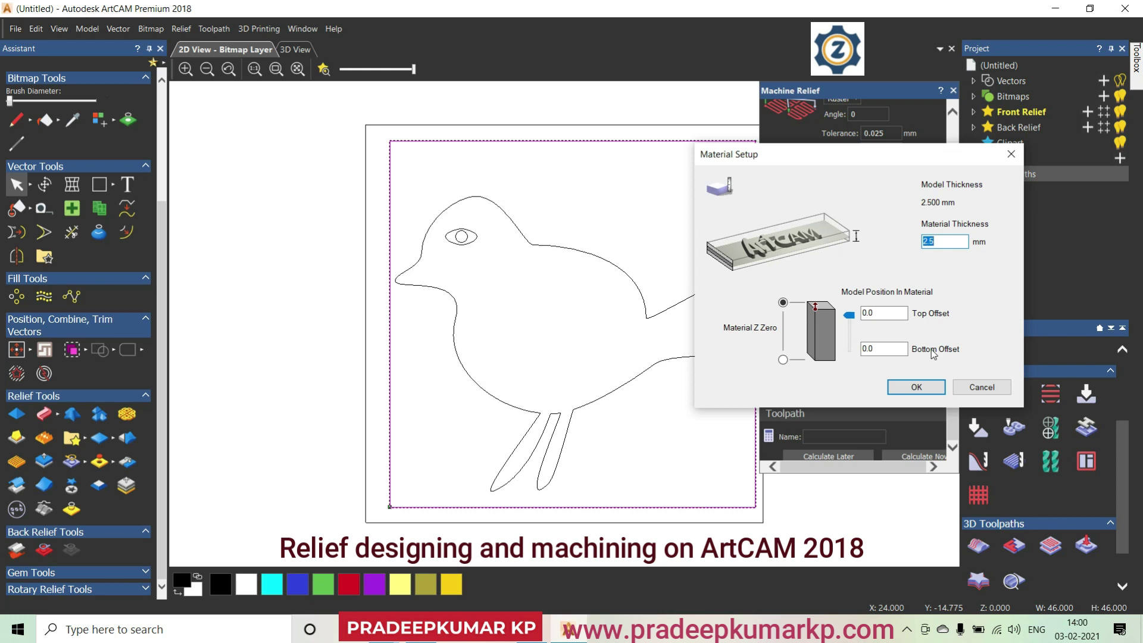
text(3)
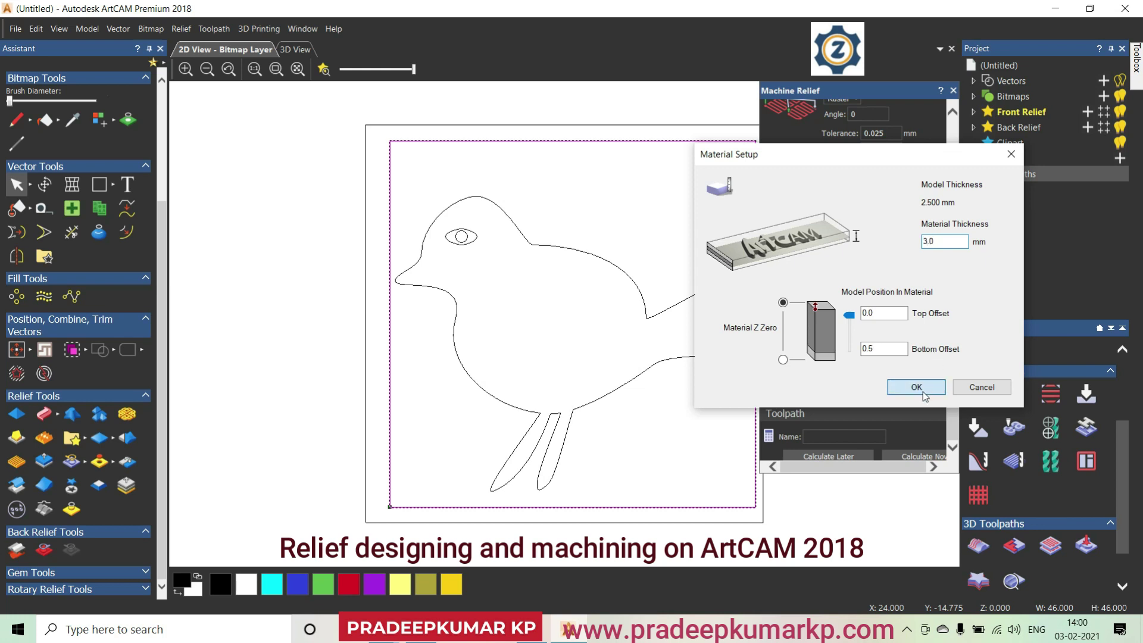
click(916, 387)
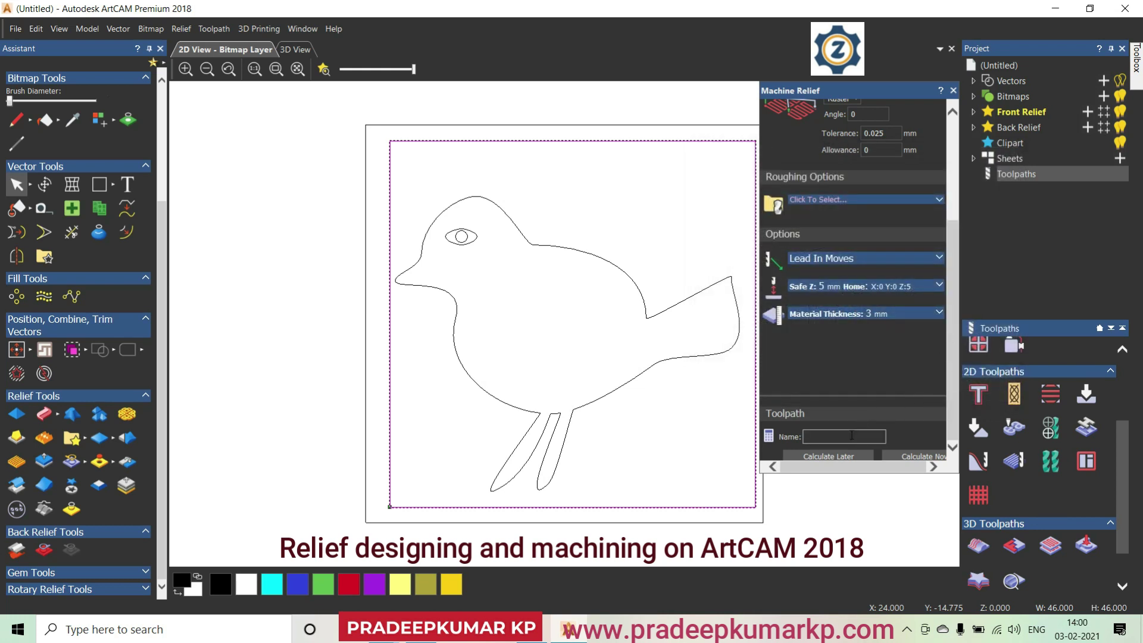
text(3d)
click(916, 459)
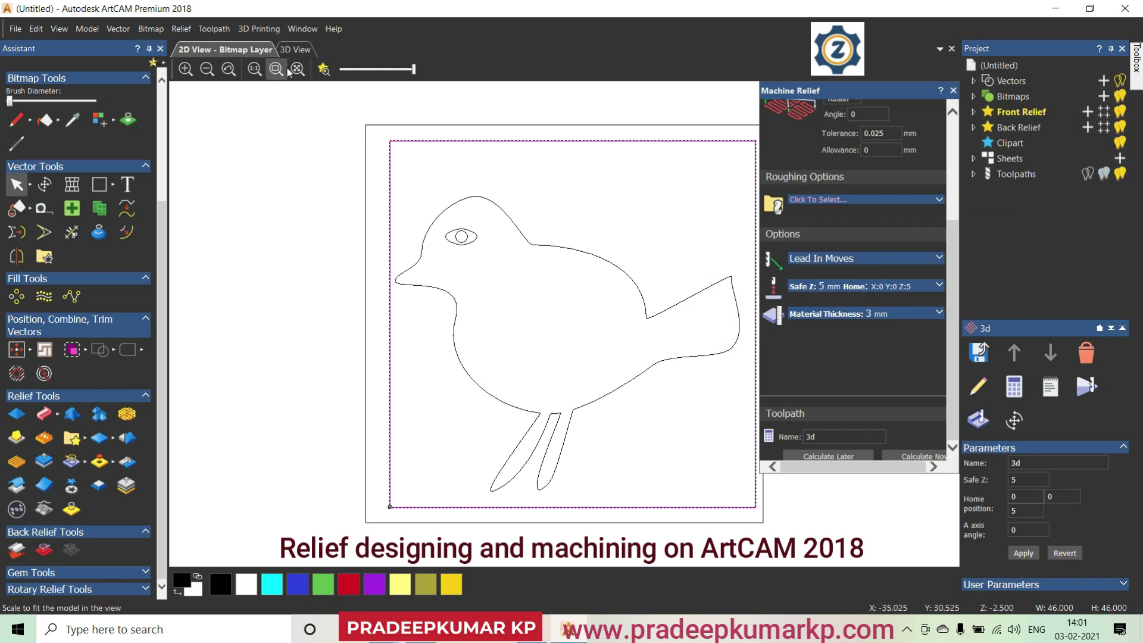
Run the machining simulation of the bird relief and view it in isometric 3D
click(953, 90)
click(986, 429)
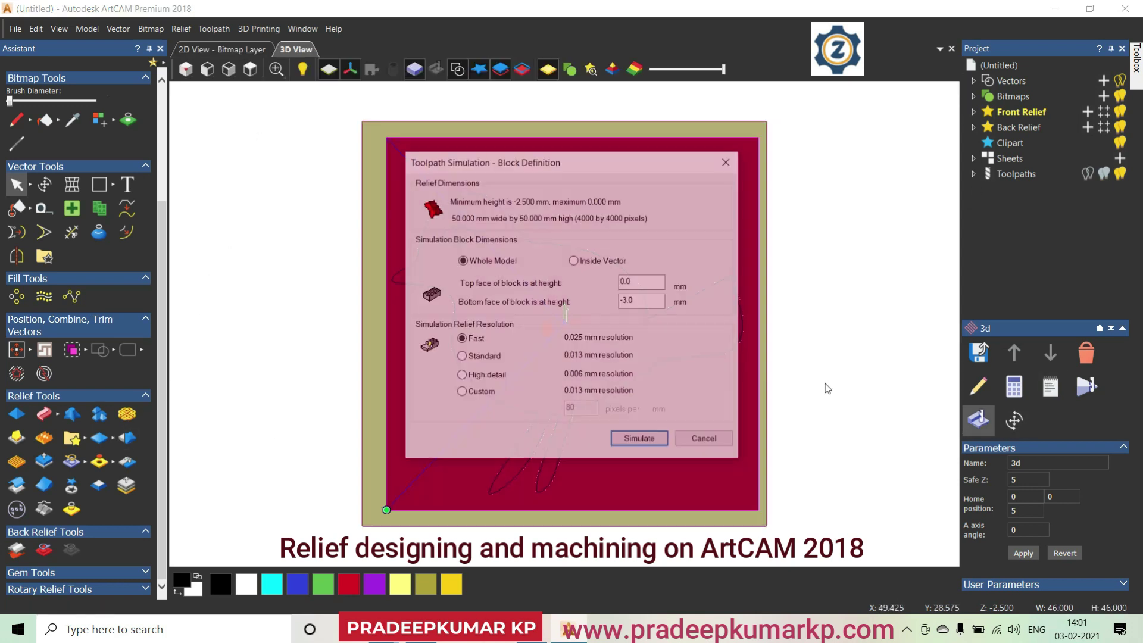
click(641, 440)
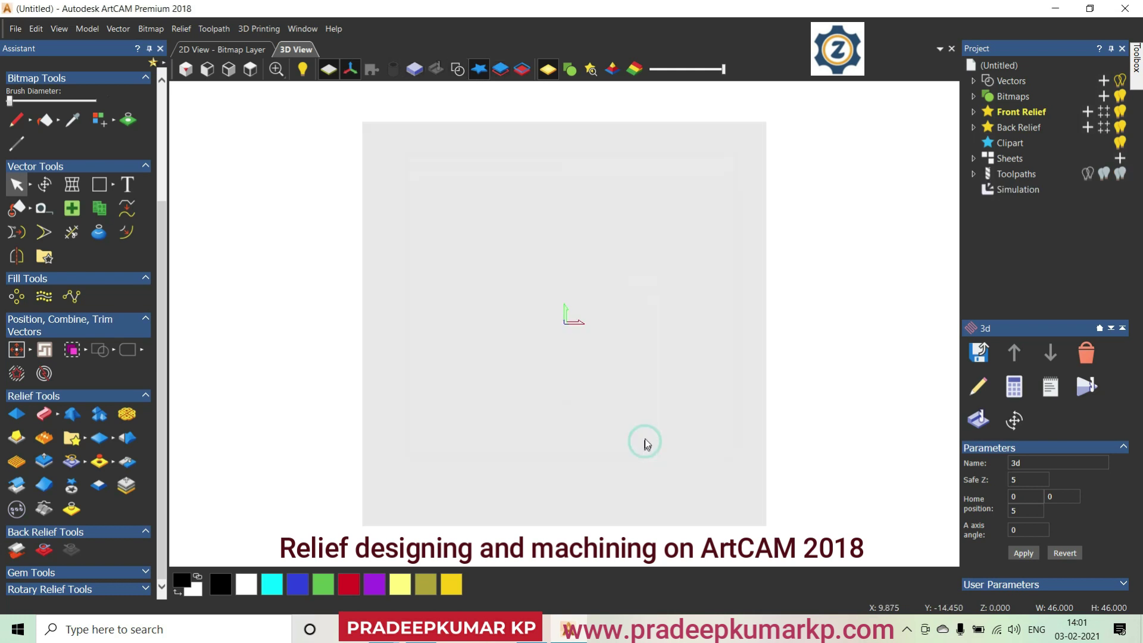
click(191, 75)
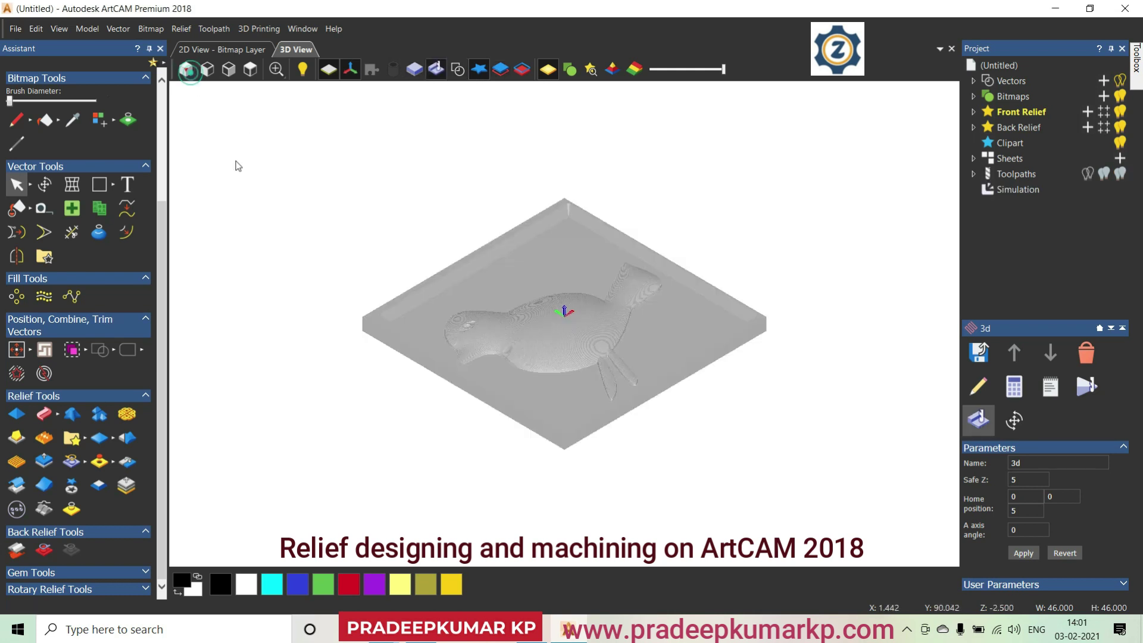
scroll(611, 356, up, 3)
mouse_move(604, 338)
mouse_down()
mouse_move(560, 454)
mouse_move(533, 461)
mouse_move(376, 419)
mouse_move(405, 444)
mouse_move(414, 420)
mouse_up()
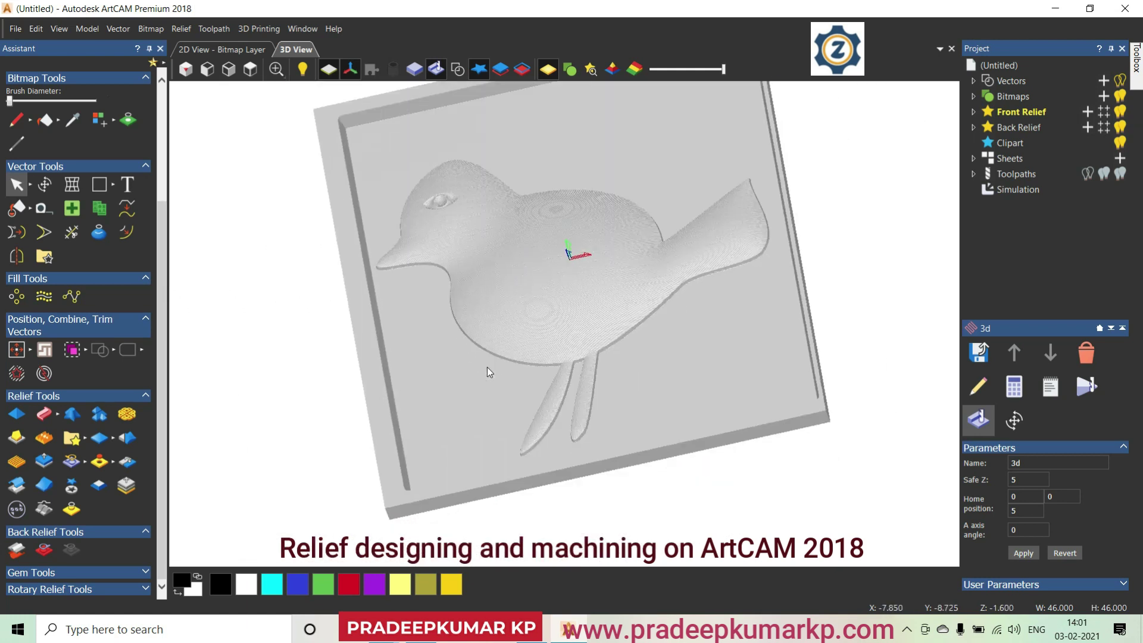
scroll(489, 336, up, 2)
scroll(489, 336, up, 2)
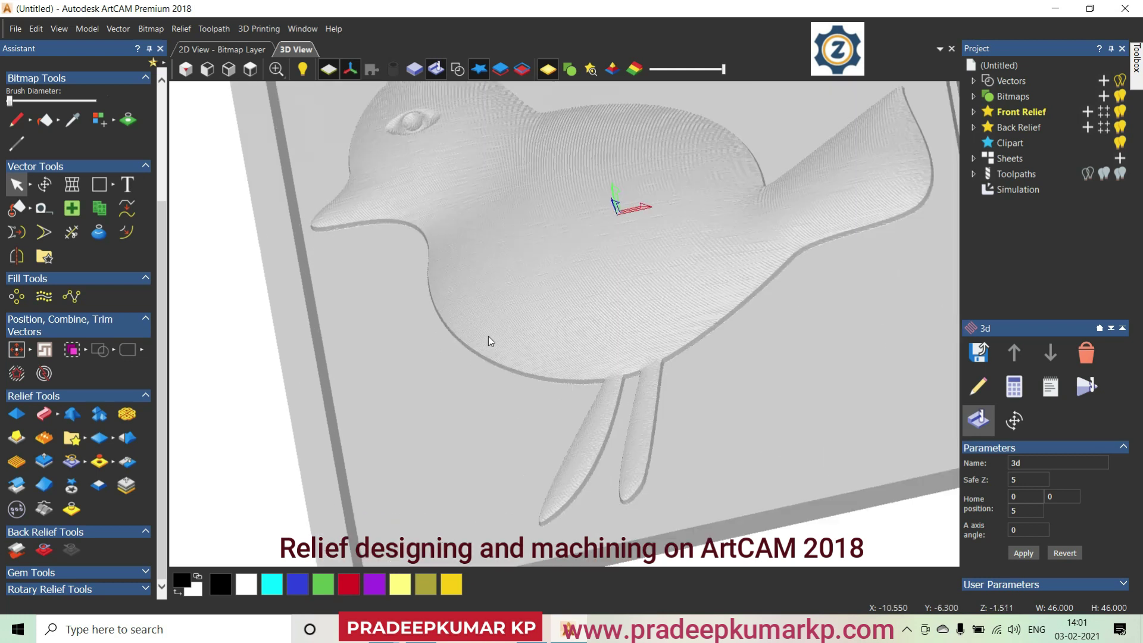
scroll(489, 336, down, 1)
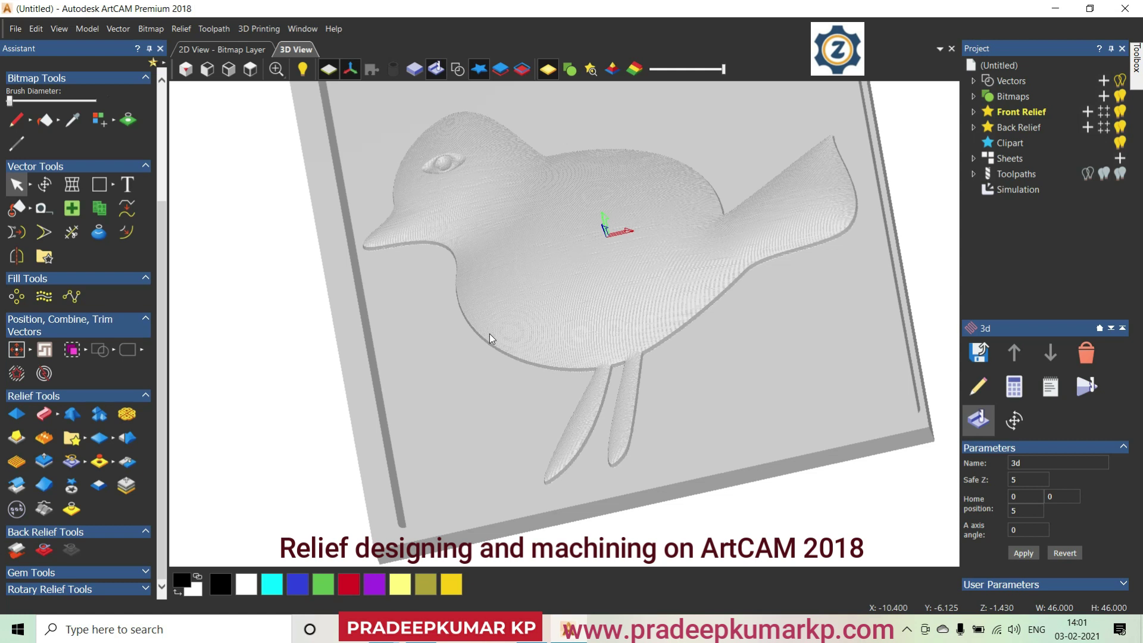
scroll(714, 367, down, 3)
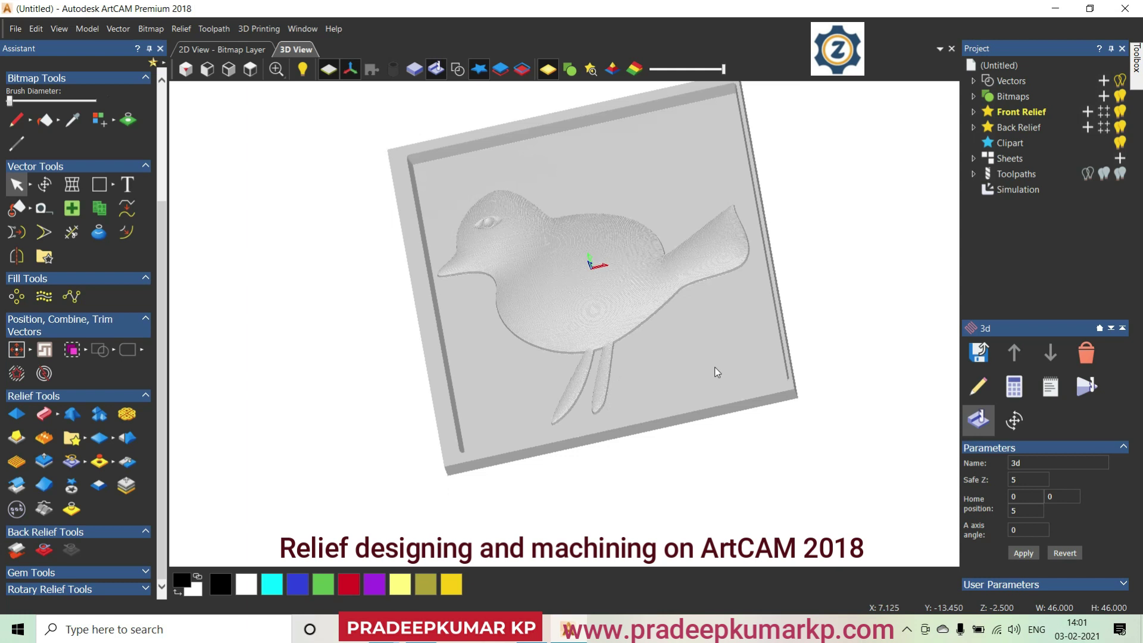
Orbit around the simulated relief to inspect it, then delete the machining simulation
drag(707, 372, 672, 369)
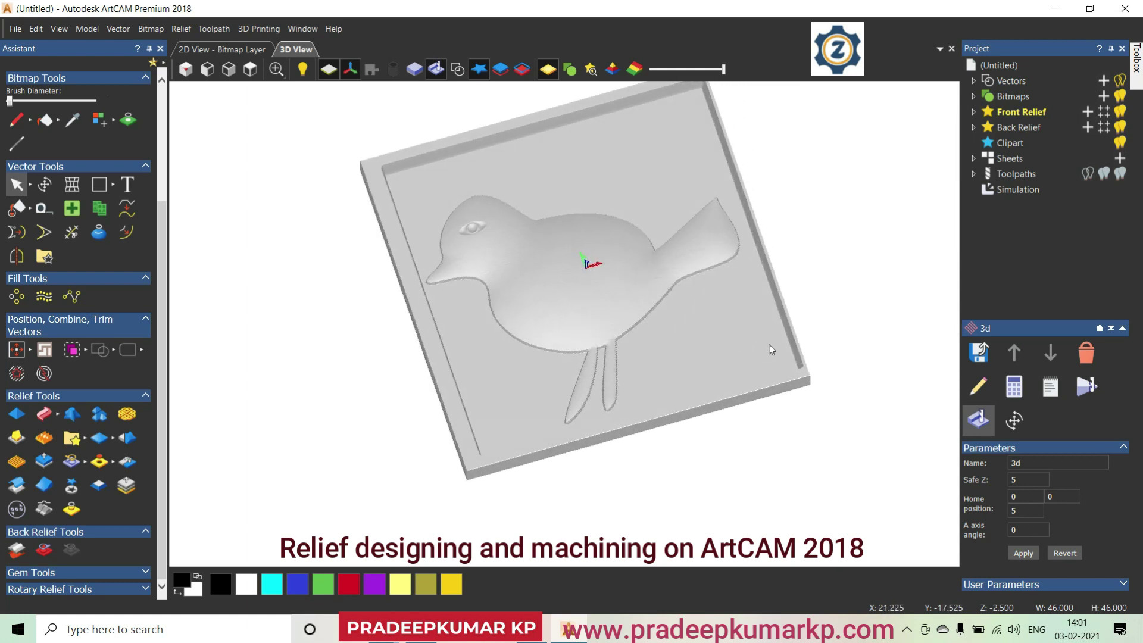
scroll(616, 316, up, 3)
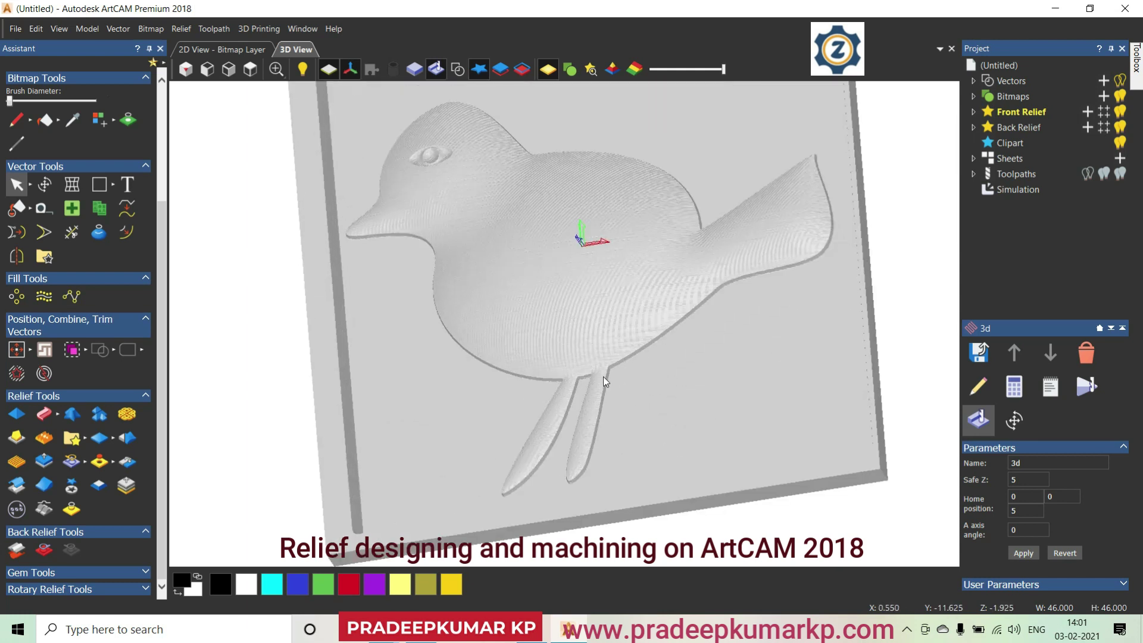
mouse_move(603, 376)
mouse_down()
mouse_move(618, 315)
mouse_move(687, 278)
mouse_move(653, 317)
mouse_move(605, 337)
mouse_move(564, 163)
mouse_up()
scroll(566, 176, up, 1)
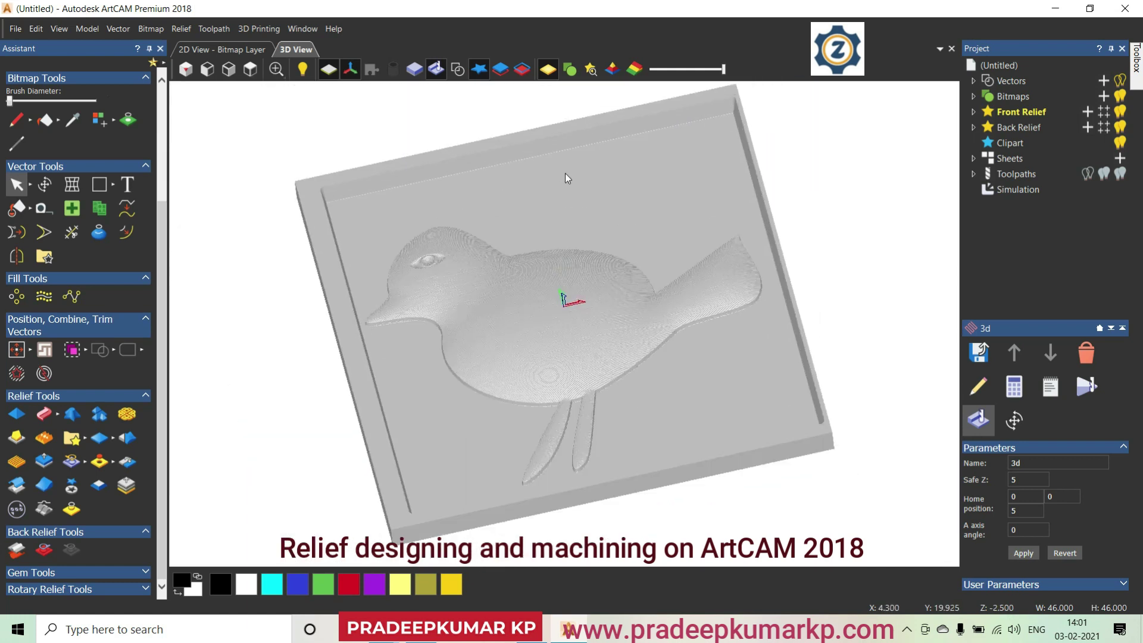
mouse_move(582, 247)
mouse_down()
mouse_move(578, 361)
mouse_move(640, 243)
mouse_move(686, 347)
mouse_move(572, 321)
mouse_move(539, 352)
mouse_move(496, 366)
mouse_move(586, 340)
mouse_move(529, 282)
mouse_move(619, 275)
mouse_move(530, 298)
mouse_move(492, 327)
mouse_up()
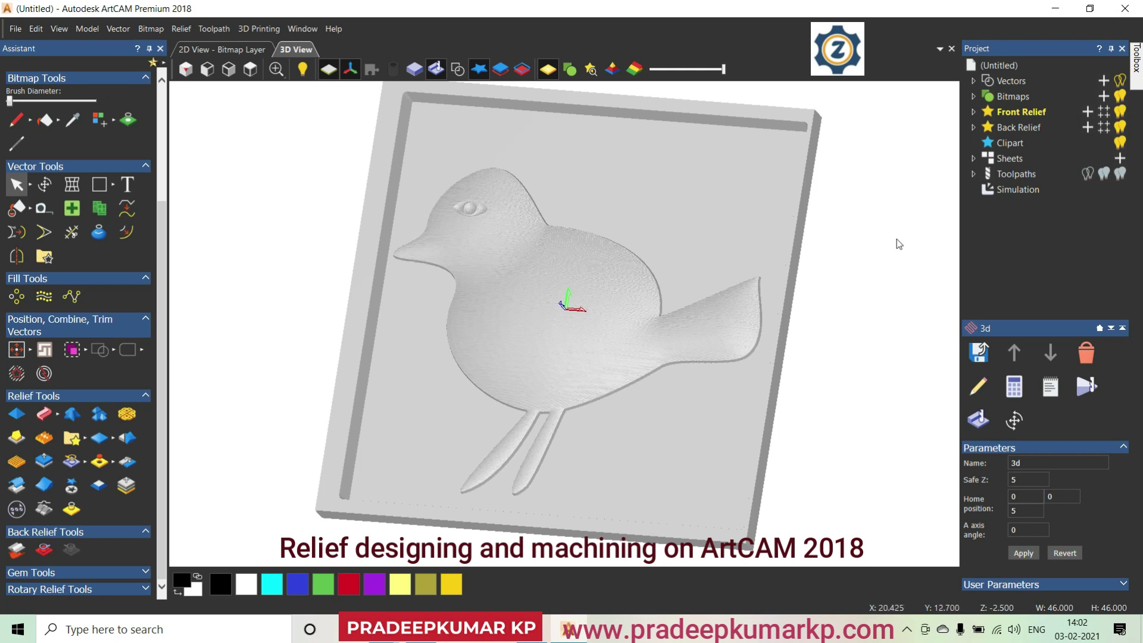
click(1012, 190)
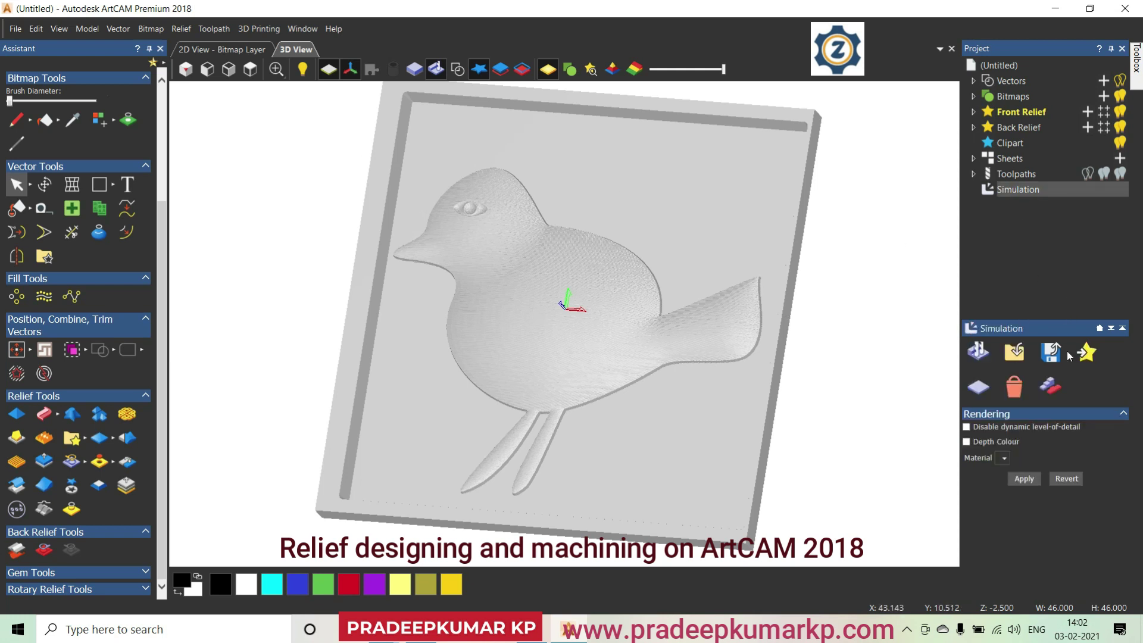
click(1020, 390)
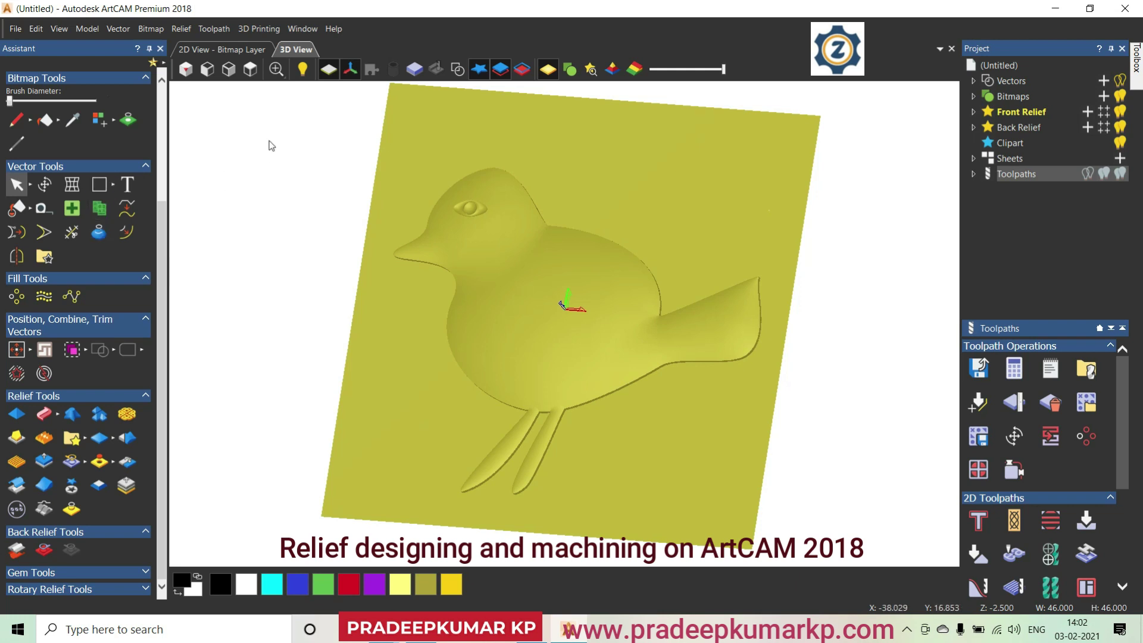
From the top view, draw a rectangle vector framing the bird just inside the plate edges
click(250, 69)
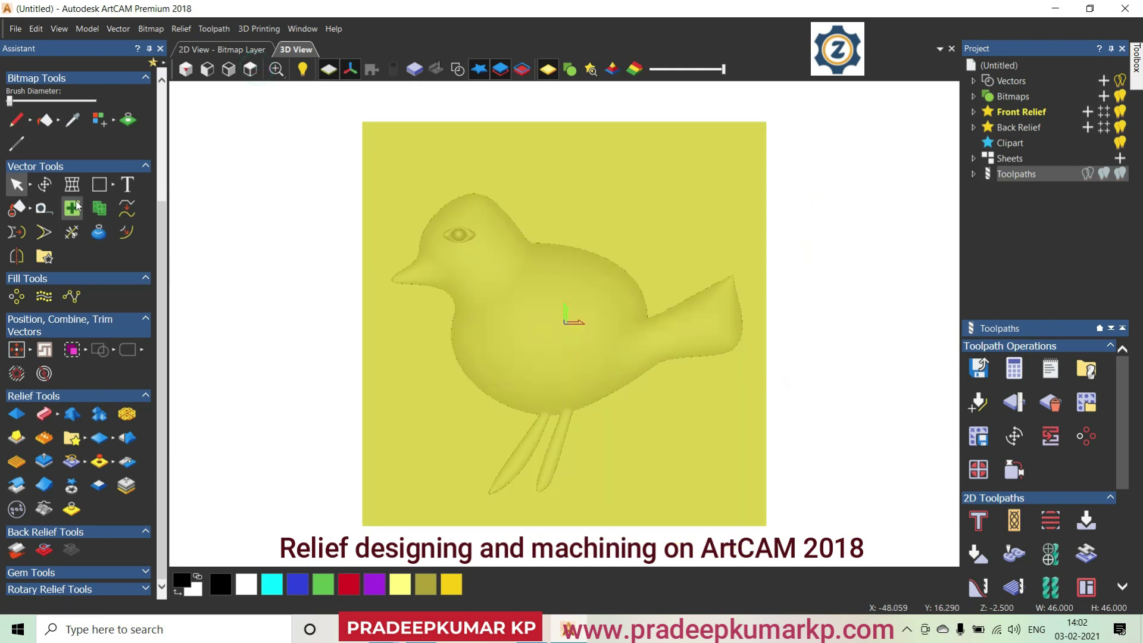
click(100, 184)
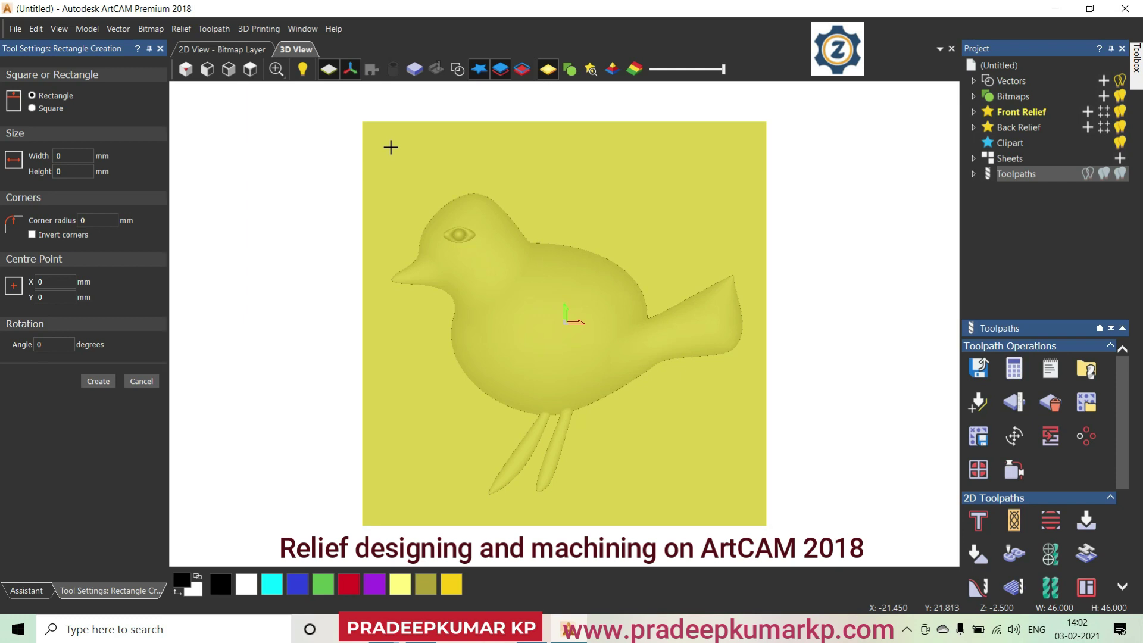
mouse_move(391, 145)
mouse_down()
mouse_move(759, 510)
mouse_move(184, 332)
mouse_up()
click(144, 383)
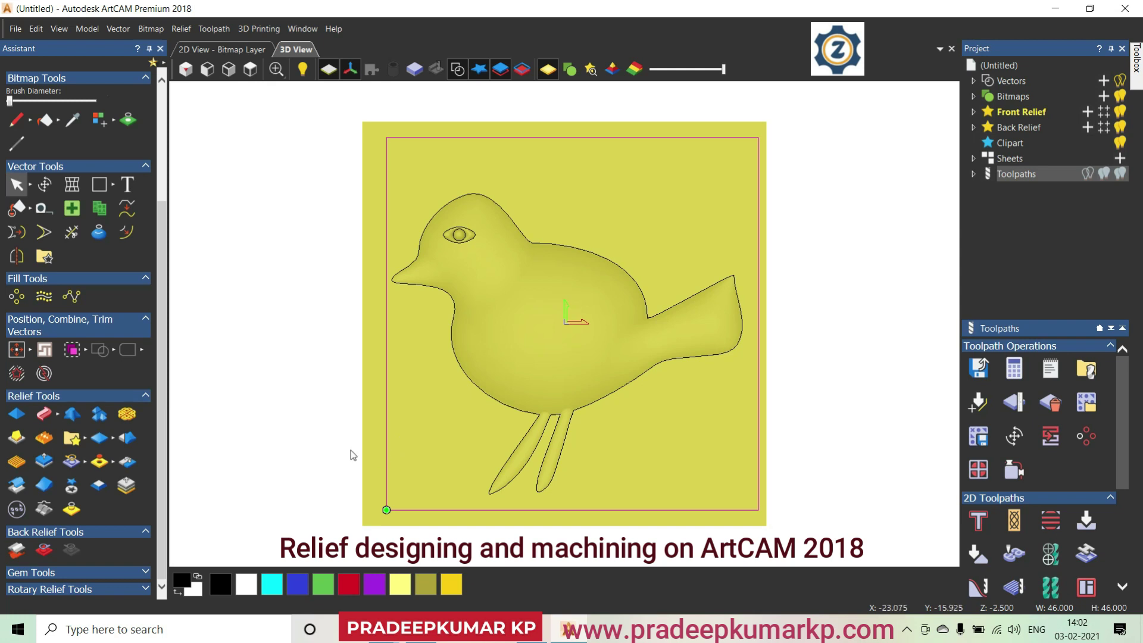
click(110, 186)
Start a smooth polyline beside the rectangle and turn off guideline and grid snapping
click(167, 185)
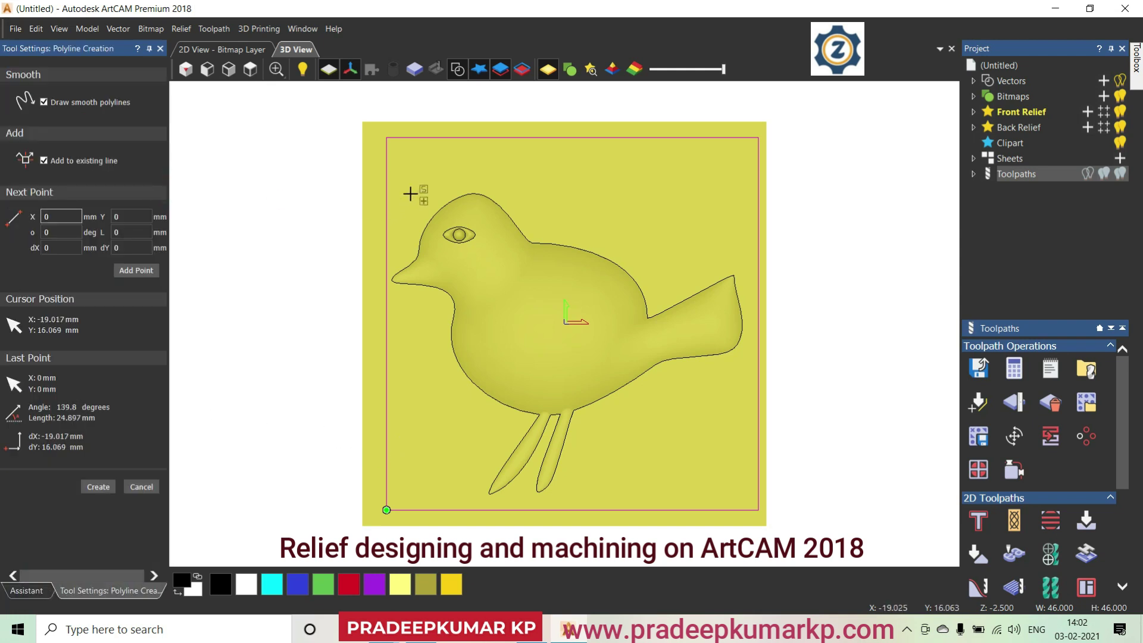
scroll(408, 191, up, 2)
click(357, 182)
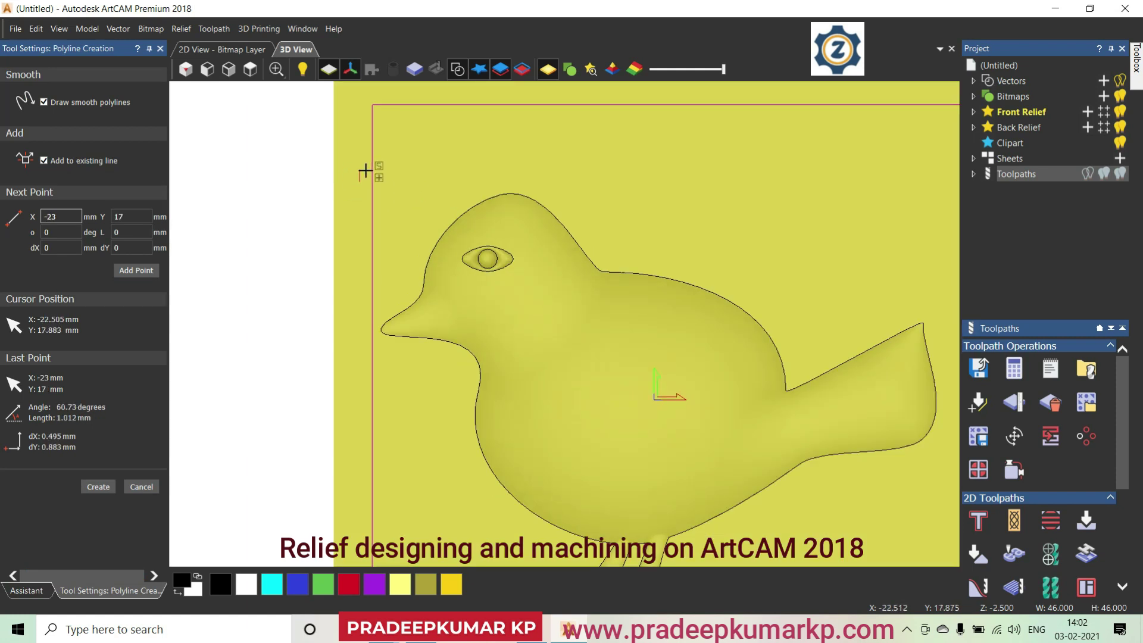
scroll(368, 172, up, 1)
scroll(364, 177, up, 1)
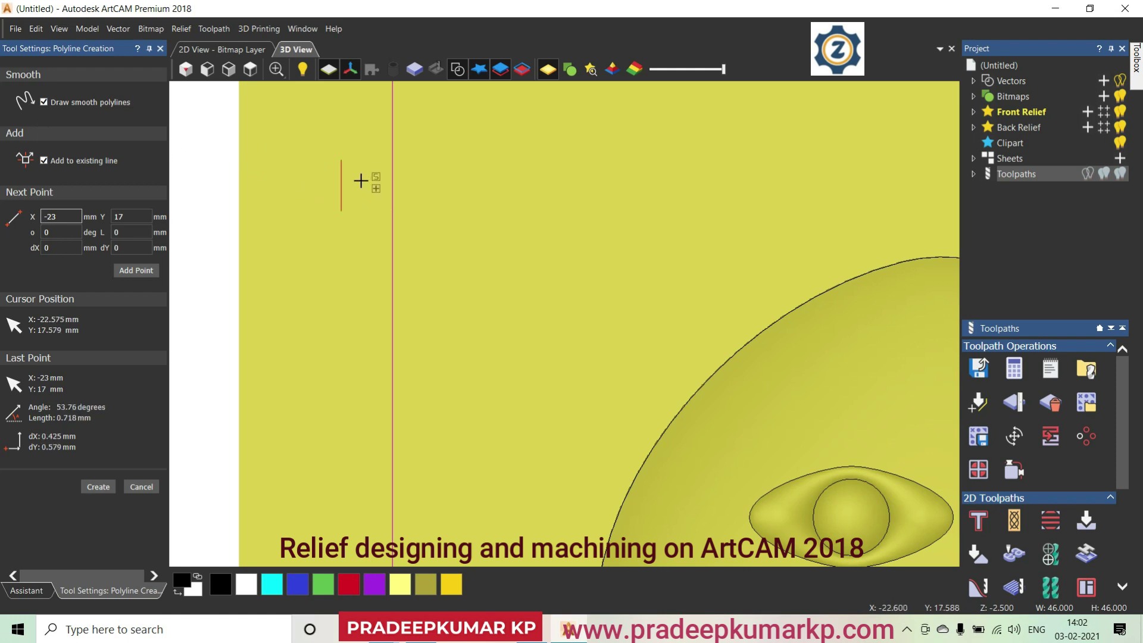
scroll(361, 180, up, 1)
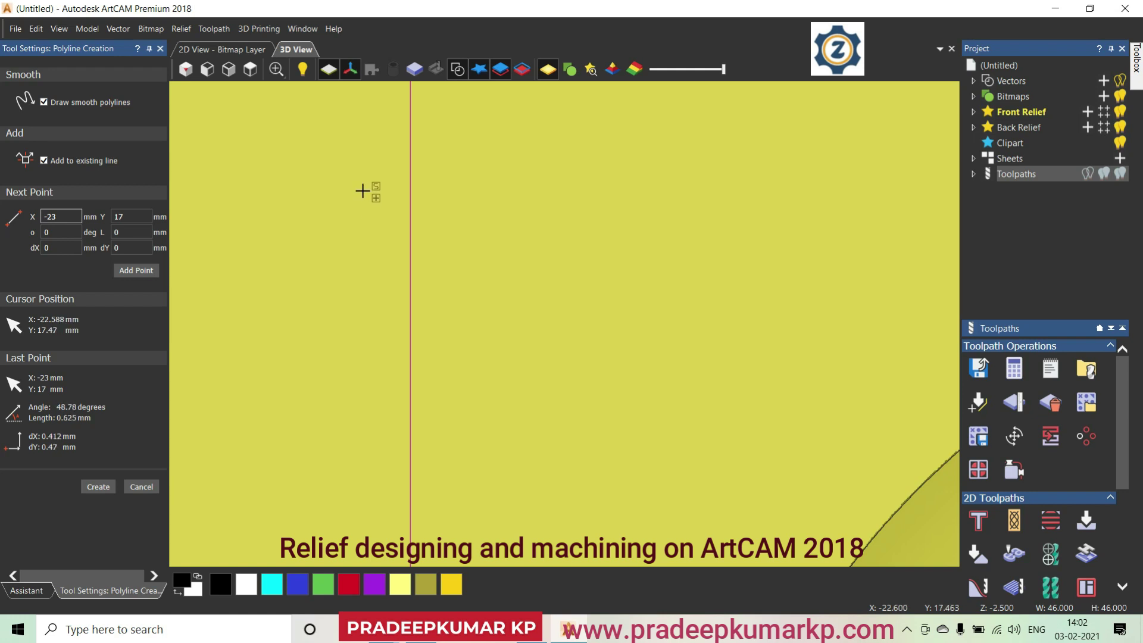
click(59, 28)
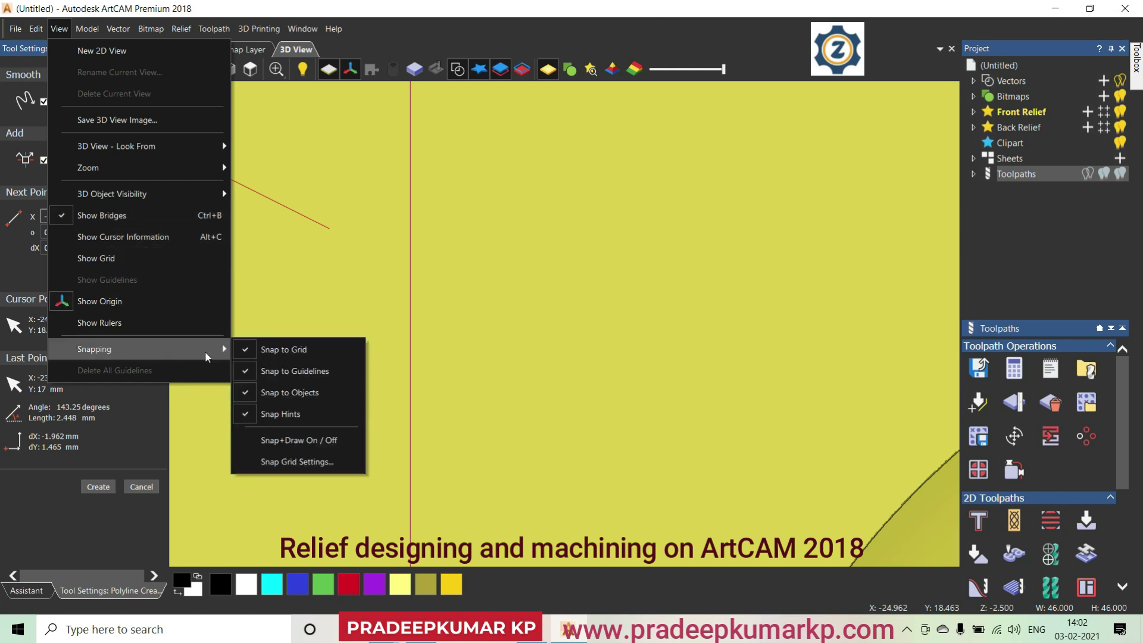
mouse_move(126, 350)
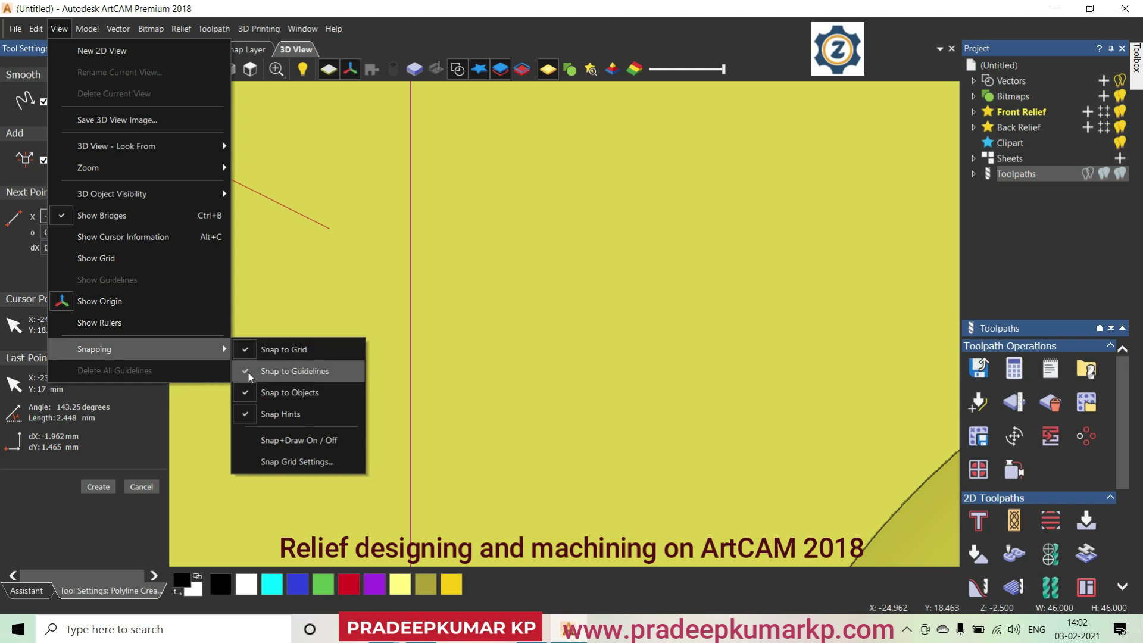
click(248, 377)
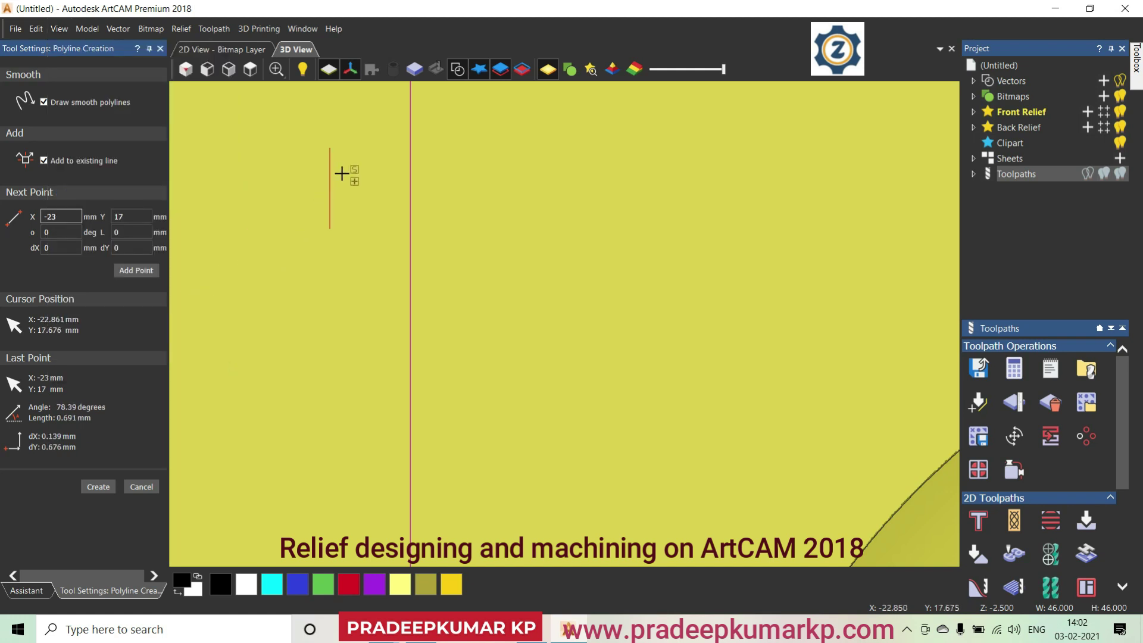
click(60, 28)
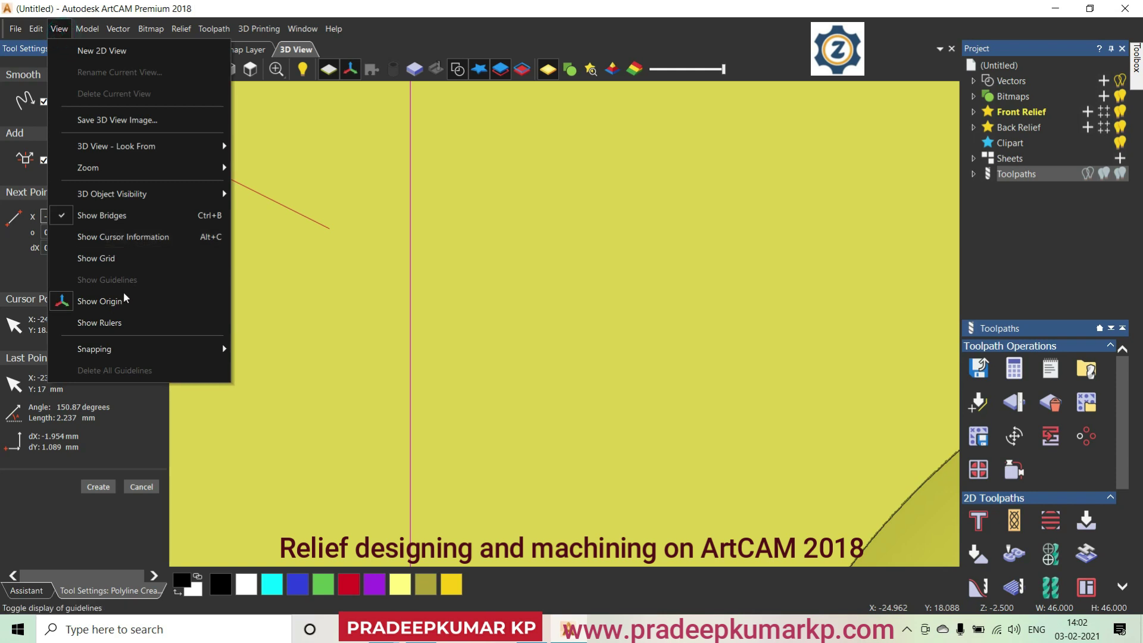
mouse_move(94, 349)
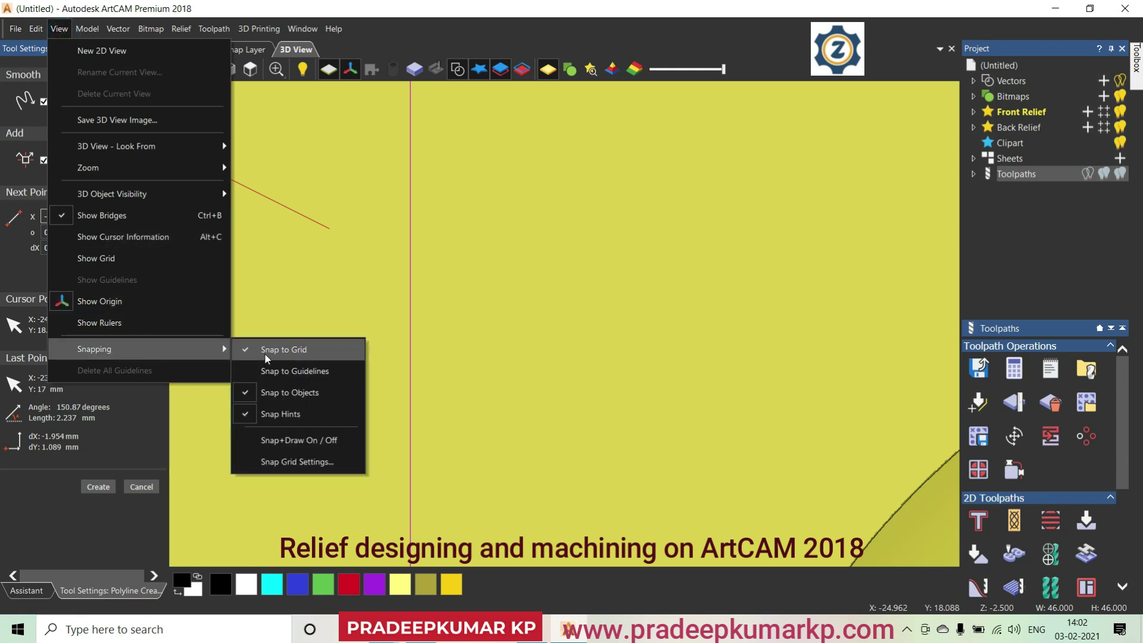
click(265, 359)
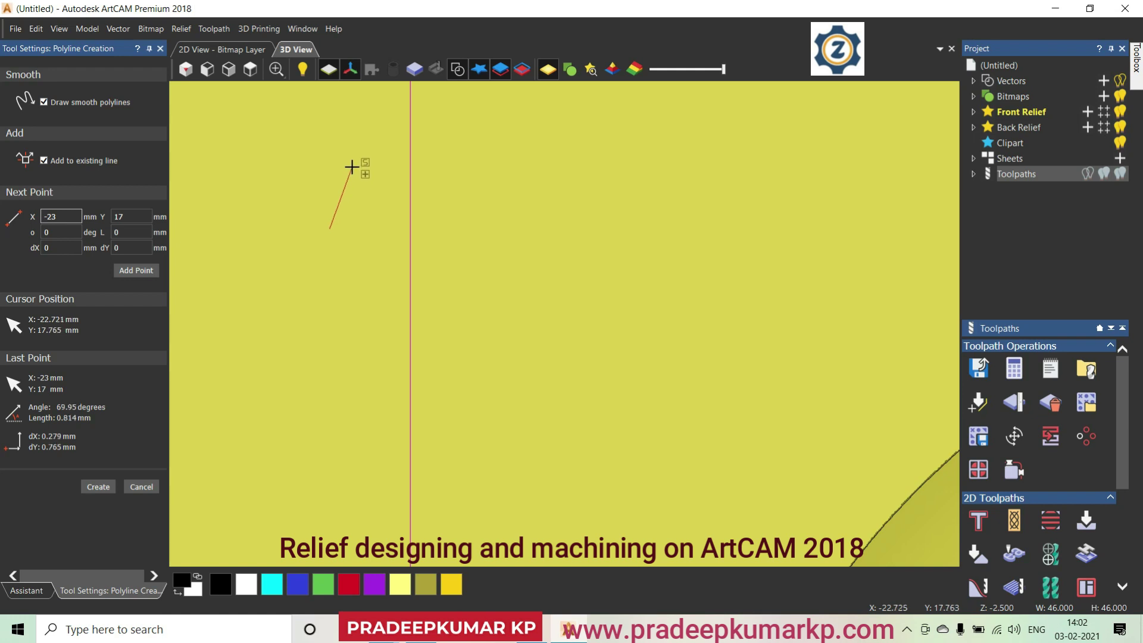
Place the points of the two-humped M-shaped profile curve and finish it
click(351, 168)
click(387, 195)
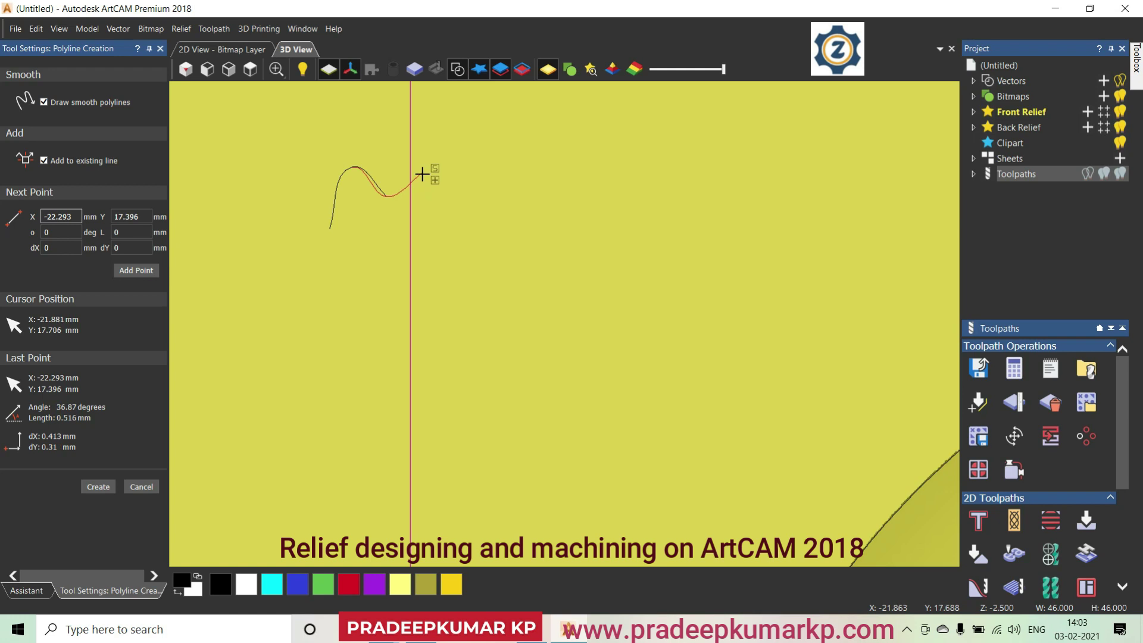
click(424, 177)
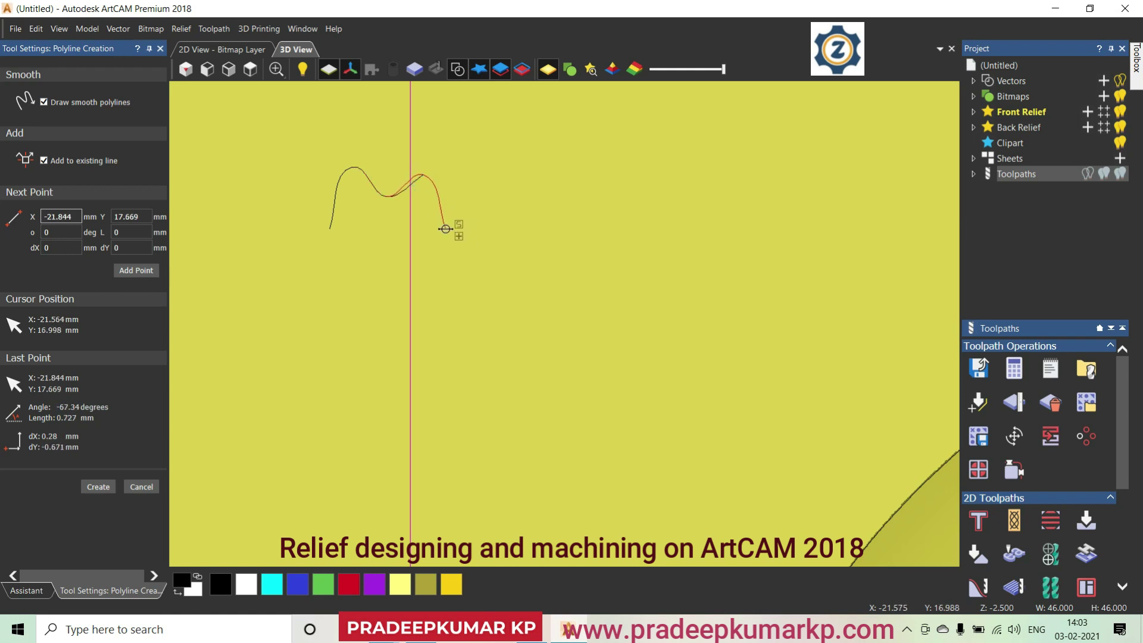
click(443, 226)
key(Escape)
Finish the profile curve, select the rectangle, and bring up the Extrude settings
click(142, 488)
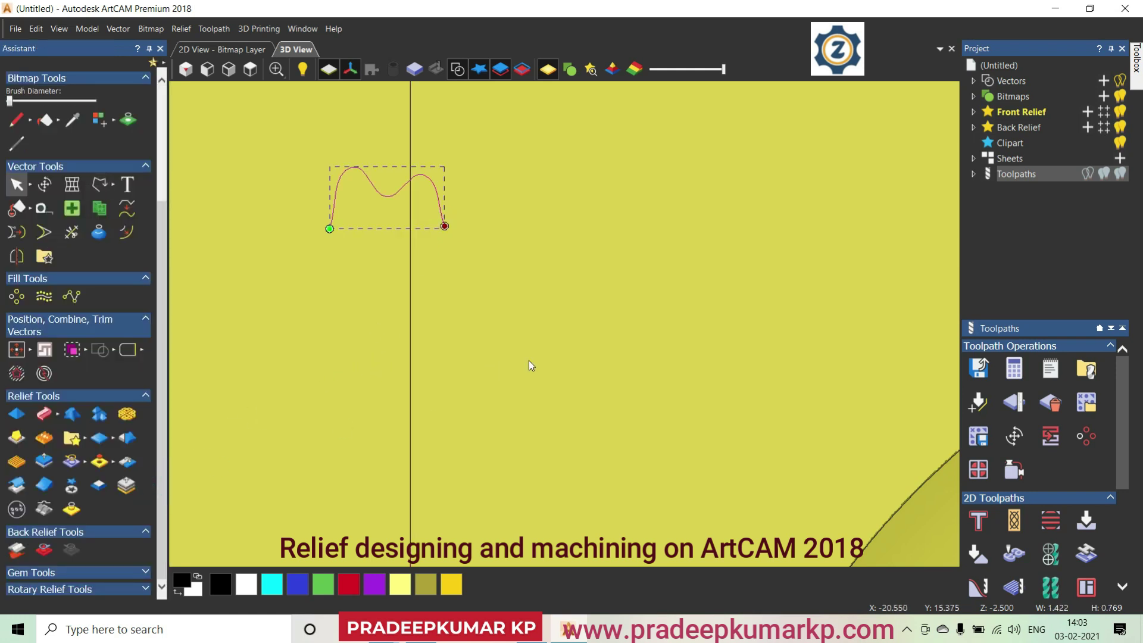
scroll(529, 361, down, 2)
scroll(536, 372, down, 1)
click(555, 371)
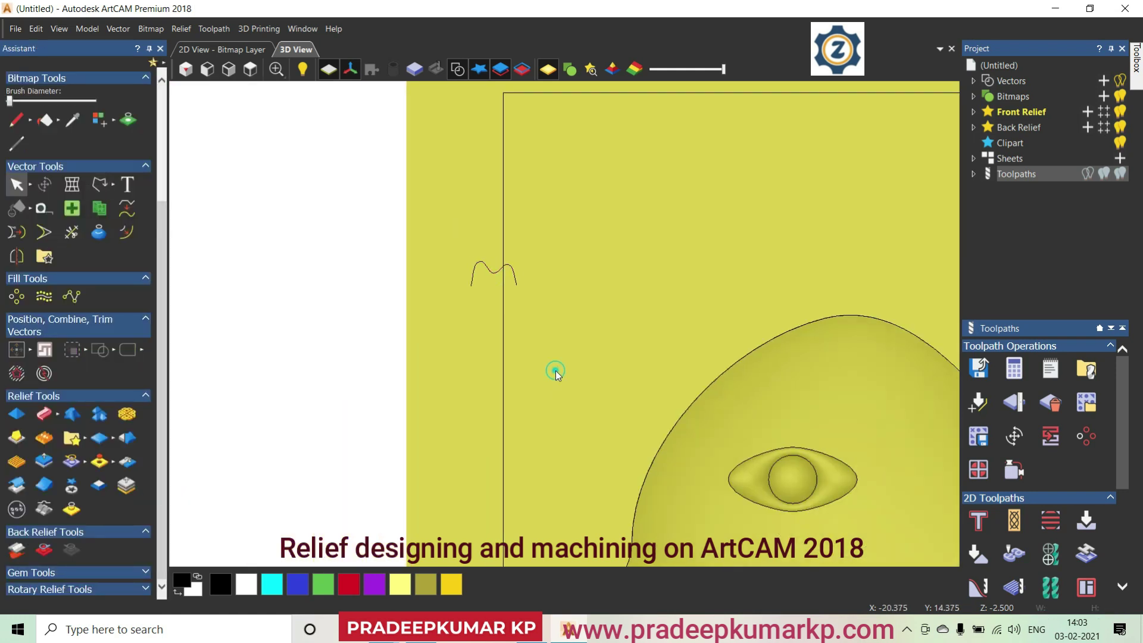
click(503, 369)
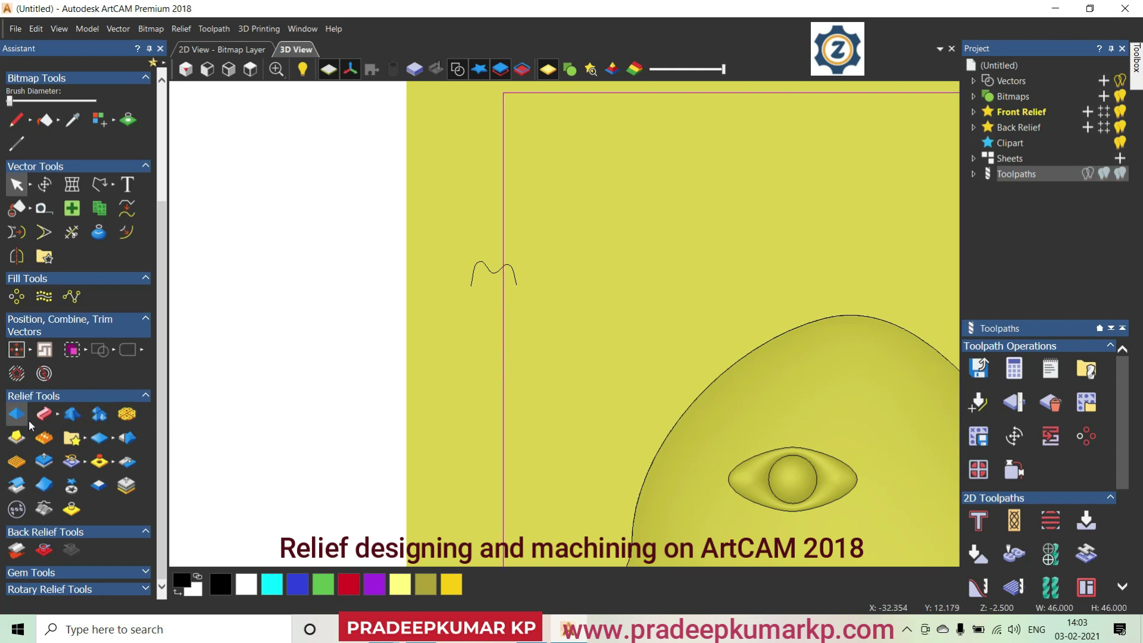
click(58, 416)
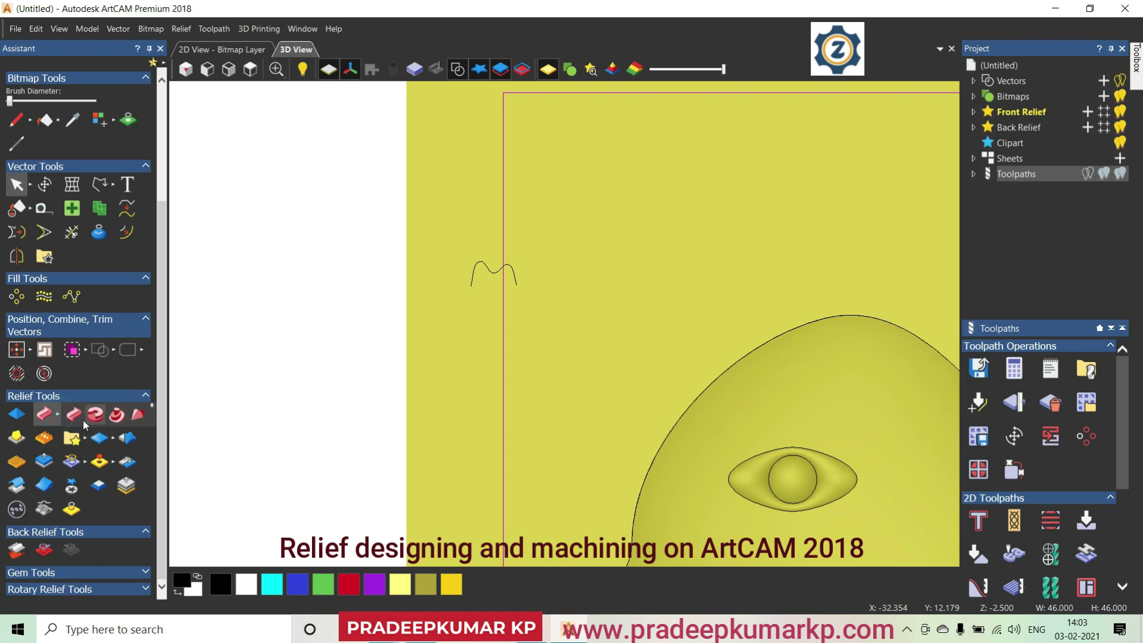
click(75, 416)
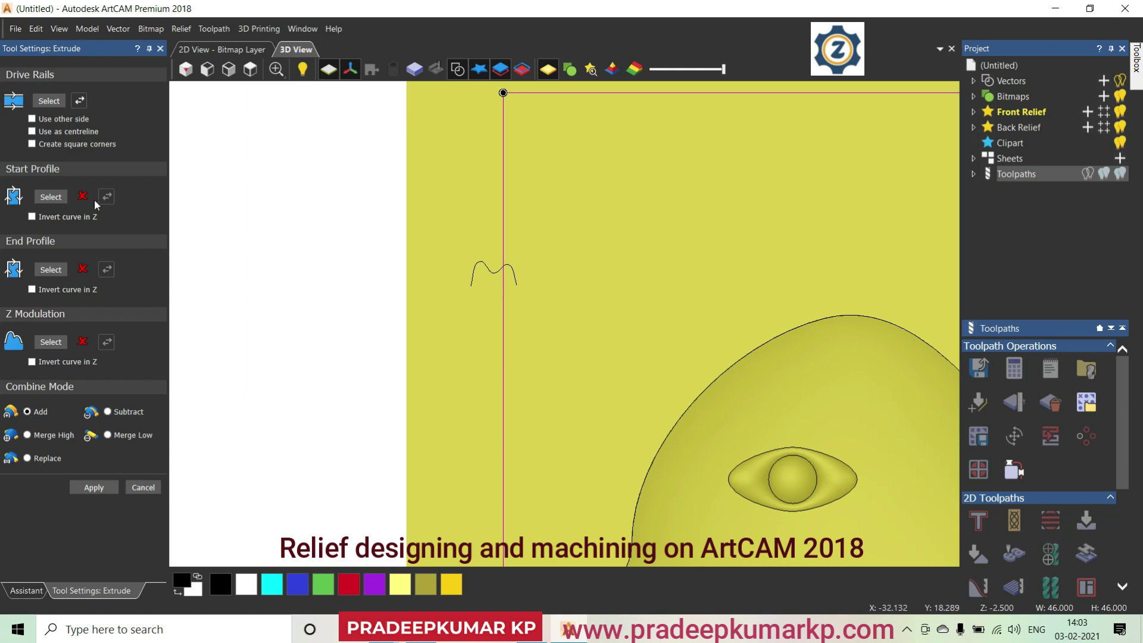
Set the wave curve as start profile with Use other side, and orbit to inspect the moulding
click(490, 275)
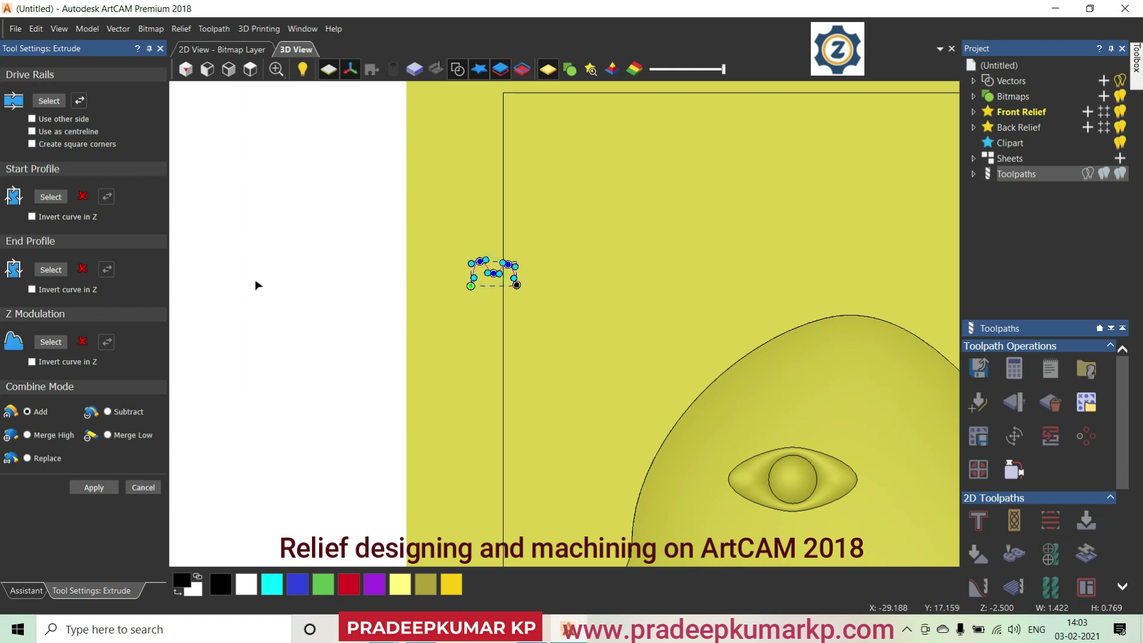
click(52, 196)
scroll(553, 388, down, 1)
scroll(630, 423, down, 1)
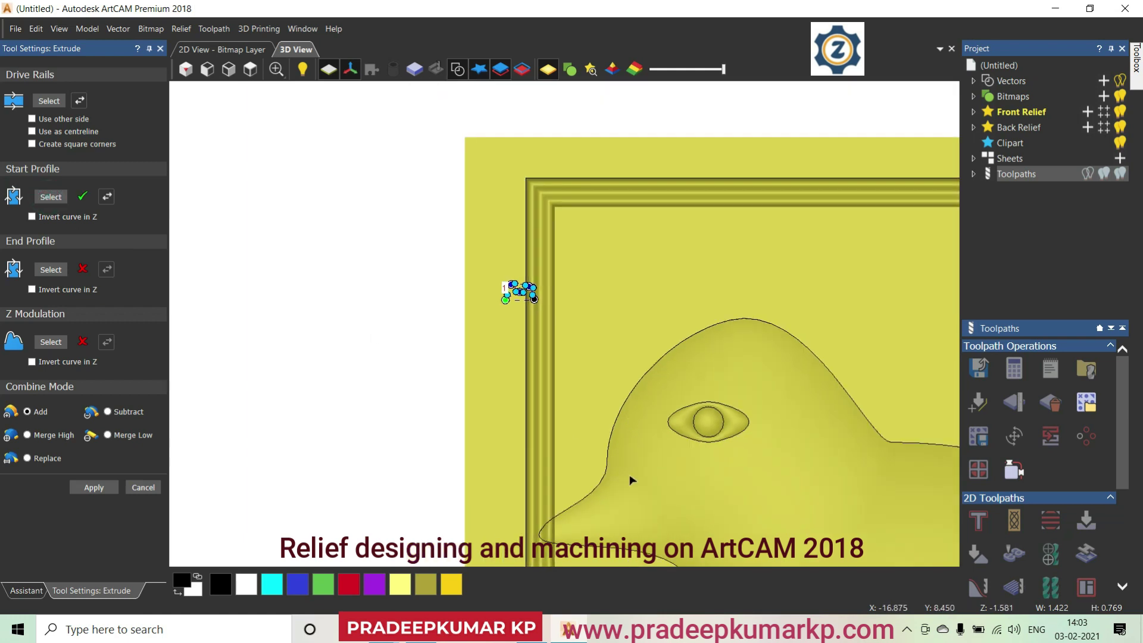
click(32, 119)
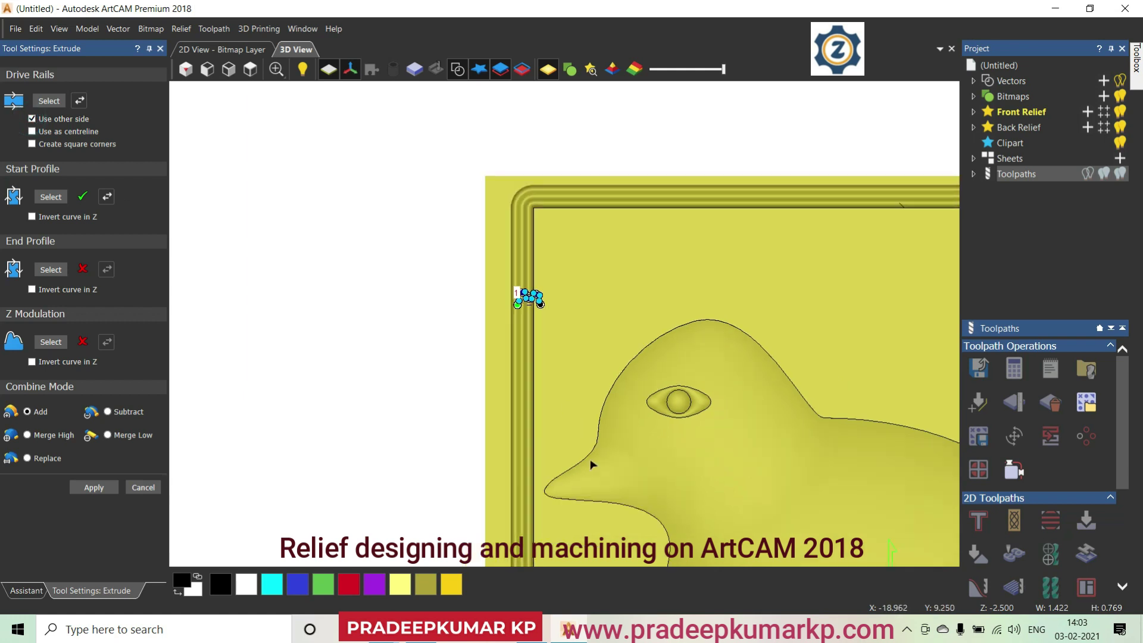
drag(603, 519, 615, 411)
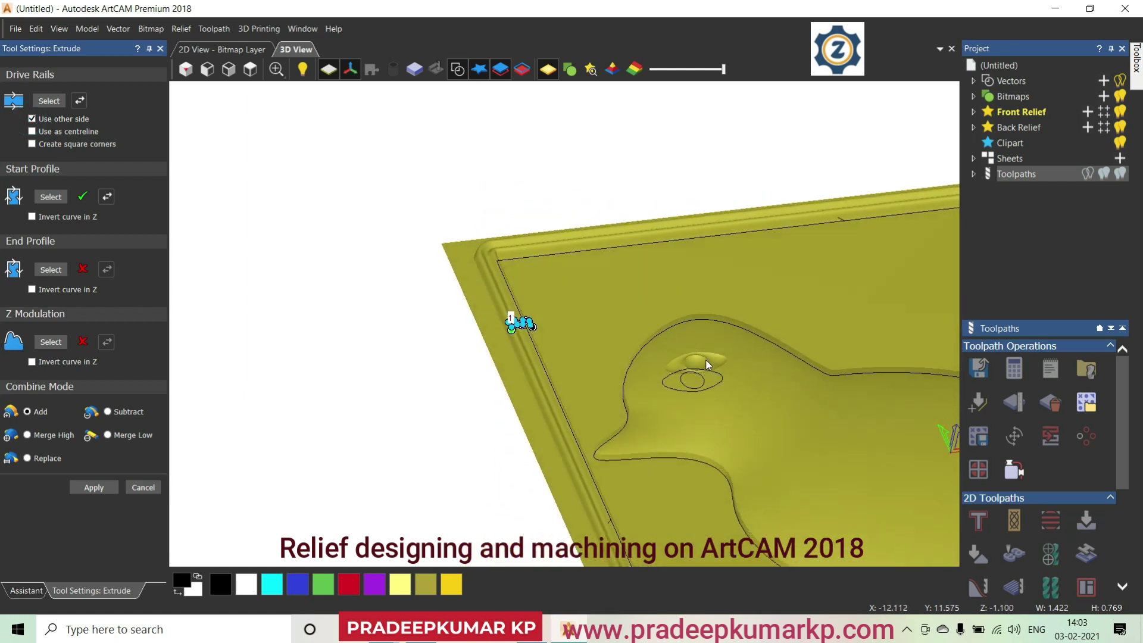
scroll(524, 352, up, 2)
scroll(528, 324, up, 4)
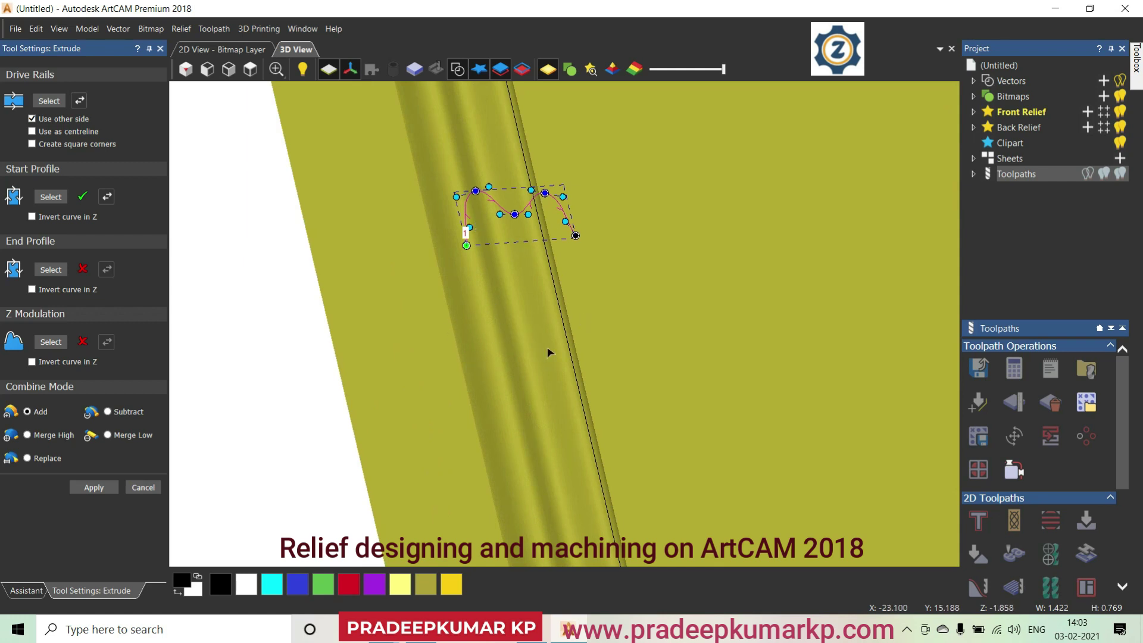
scroll(585, 380, down, 1)
scroll(587, 379, down, 1)
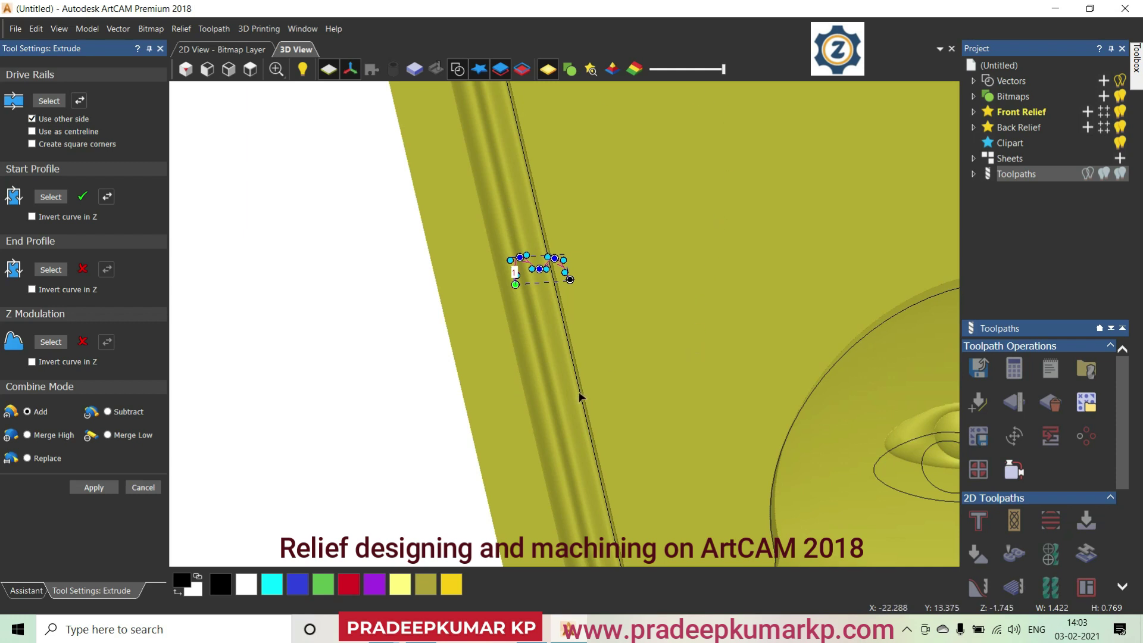
scroll(588, 306, up, 1)
scroll(586, 307, up, 1)
mouse_move(502, 340)
mouse_down()
mouse_move(520, 319)
mouse_move(485, 255)
mouse_move(497, 306)
mouse_move(487, 355)
mouse_move(488, 345)
mouse_up()
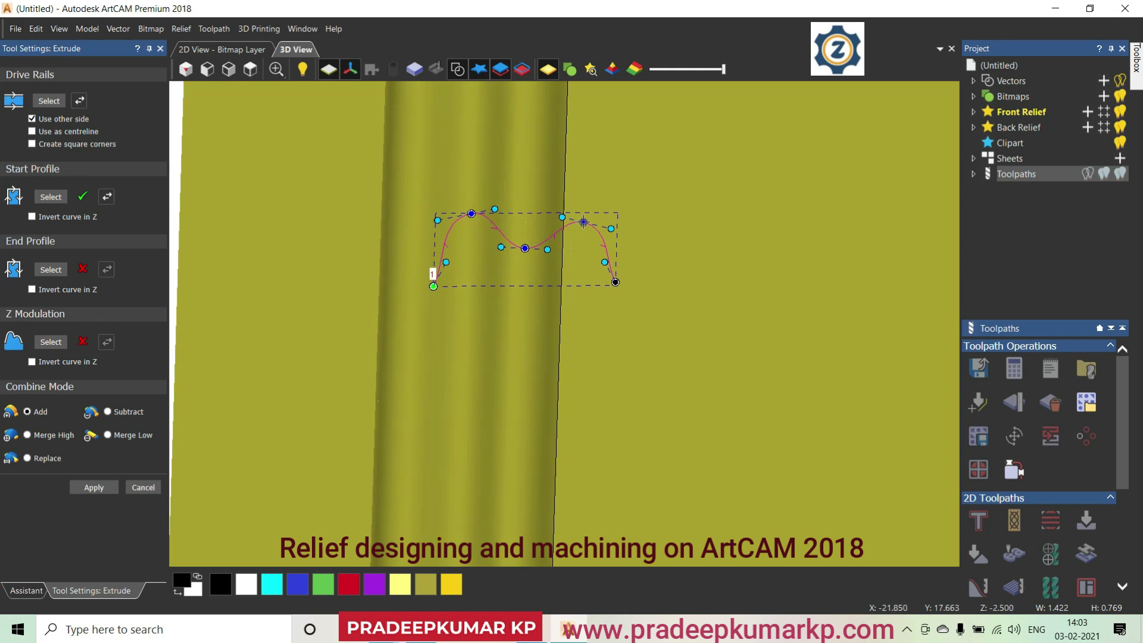
Reselect the rectangle rail and wave profile, then centre the moulding using Use as centreline
click(561, 374)
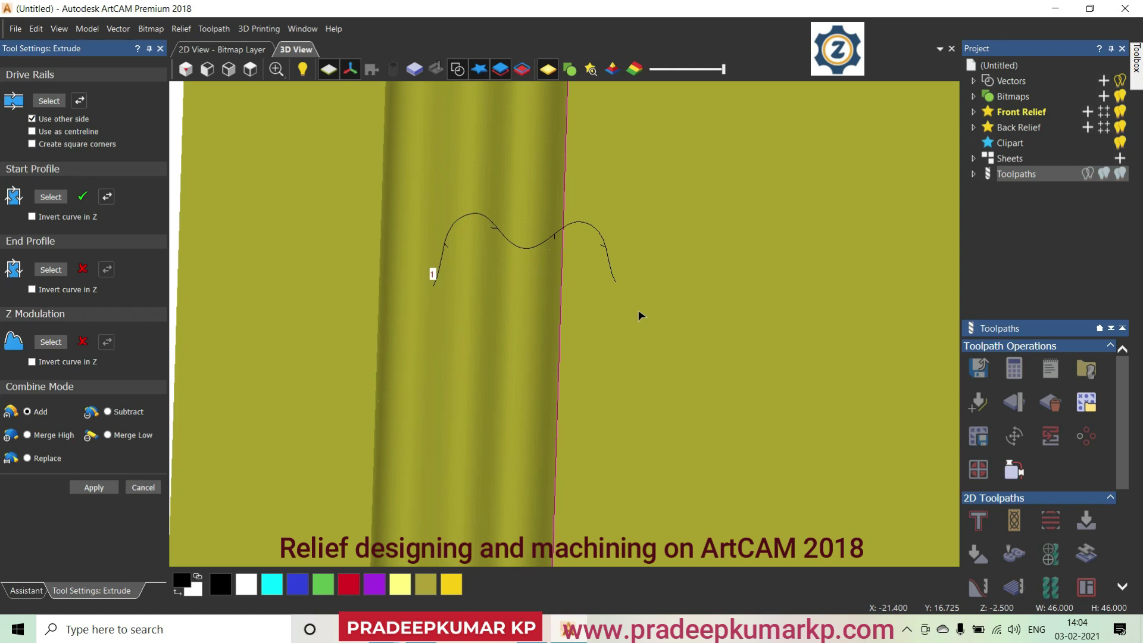
click(578, 226)
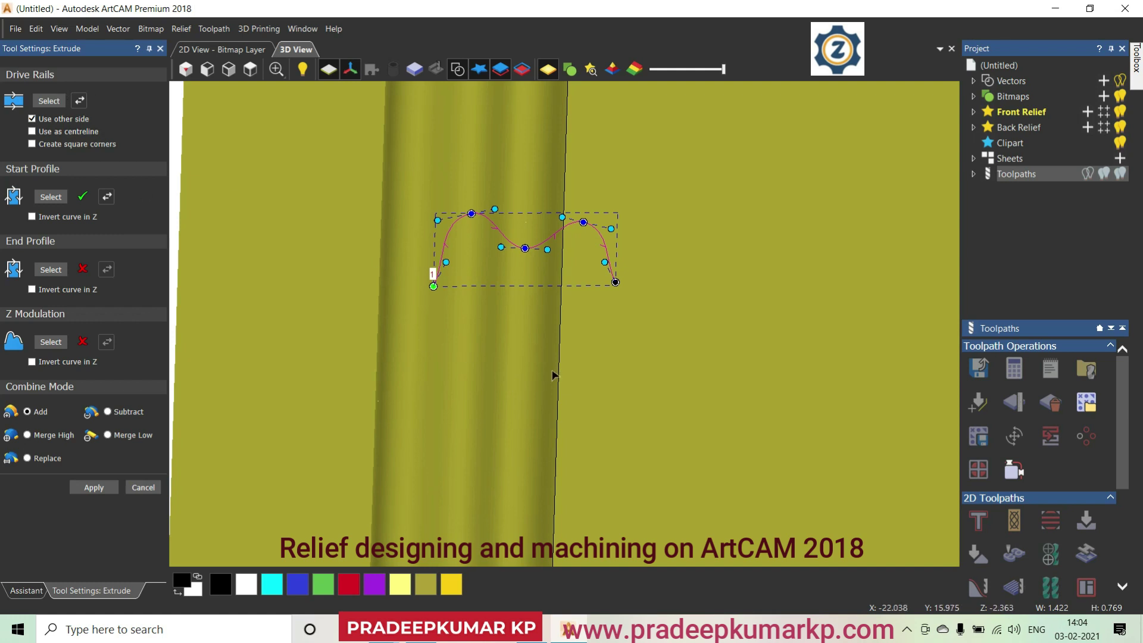
scroll(566, 367, down, 2)
scroll(567, 366, up, 2)
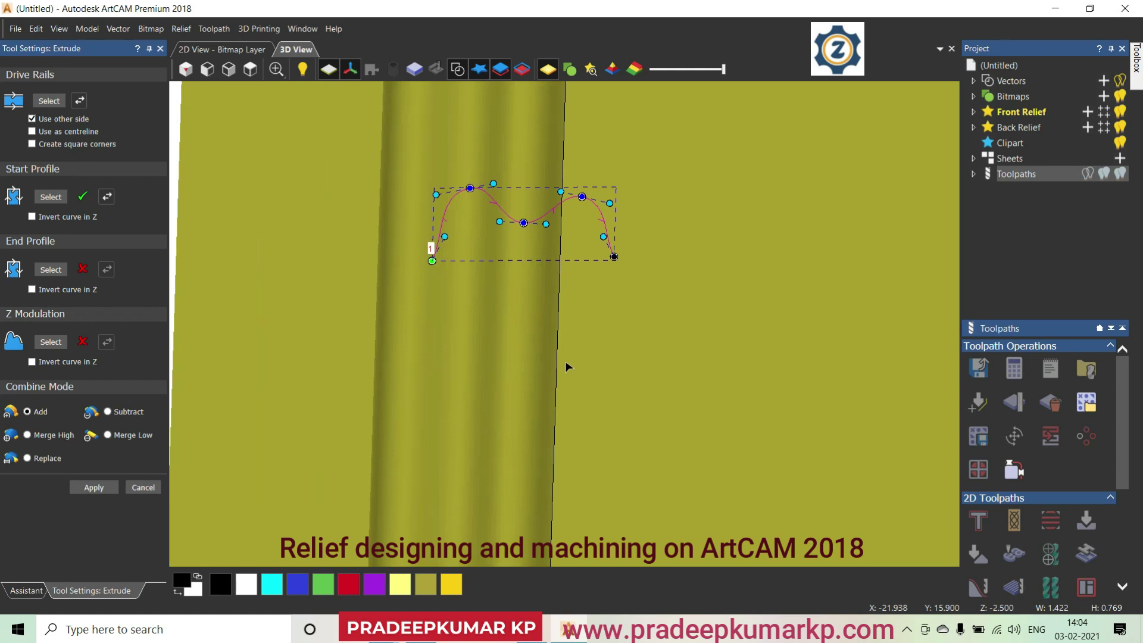
scroll(567, 366, up, 1)
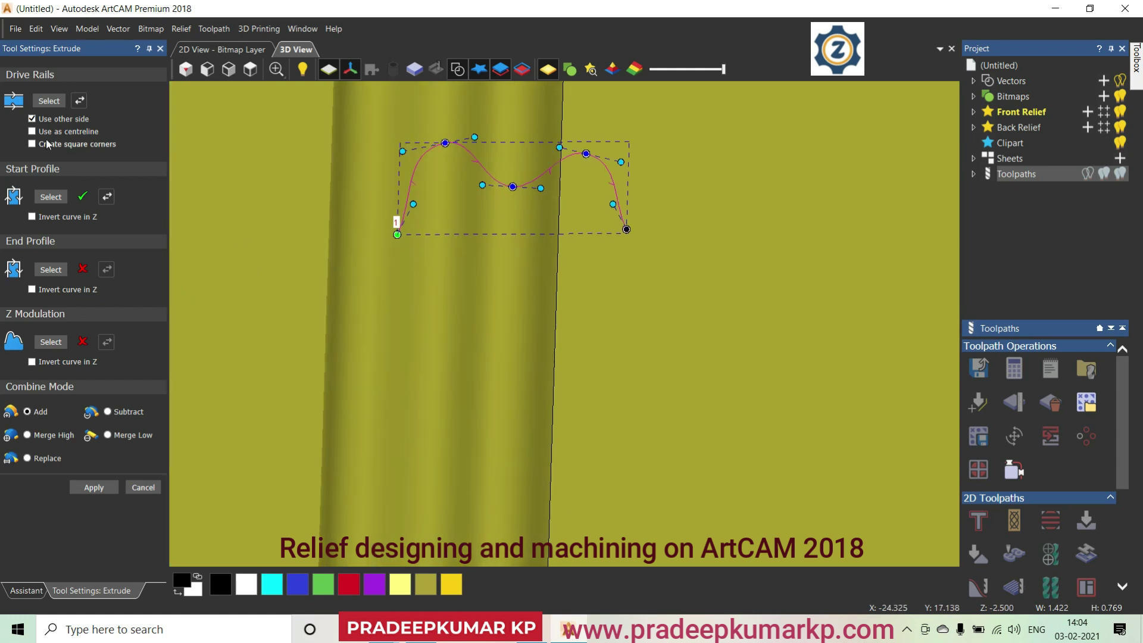
click(33, 119)
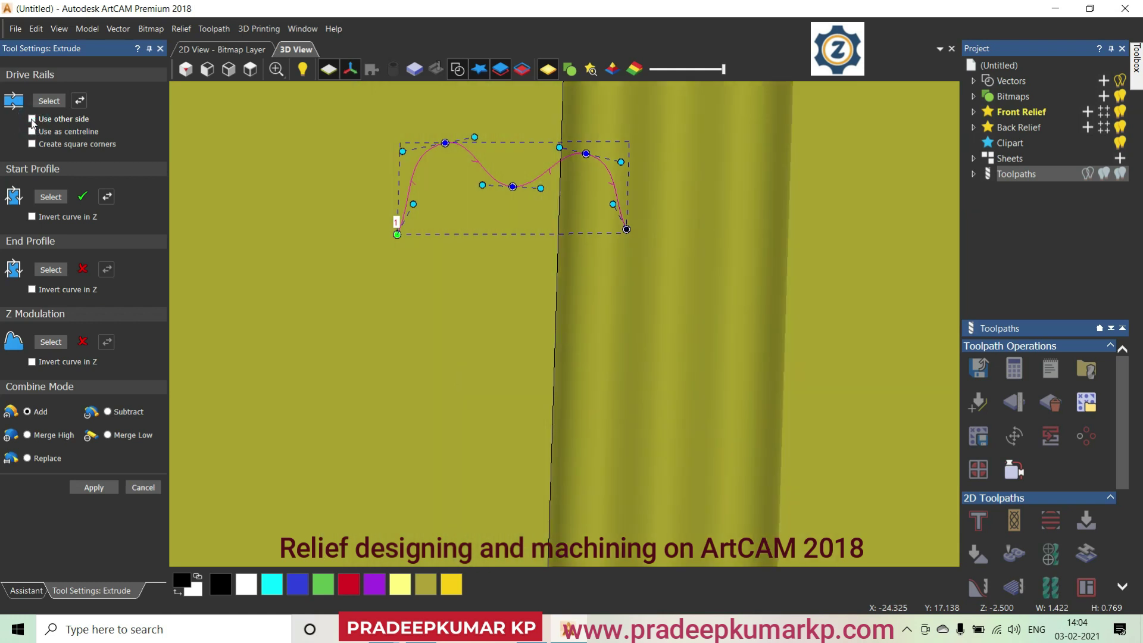
click(32, 119)
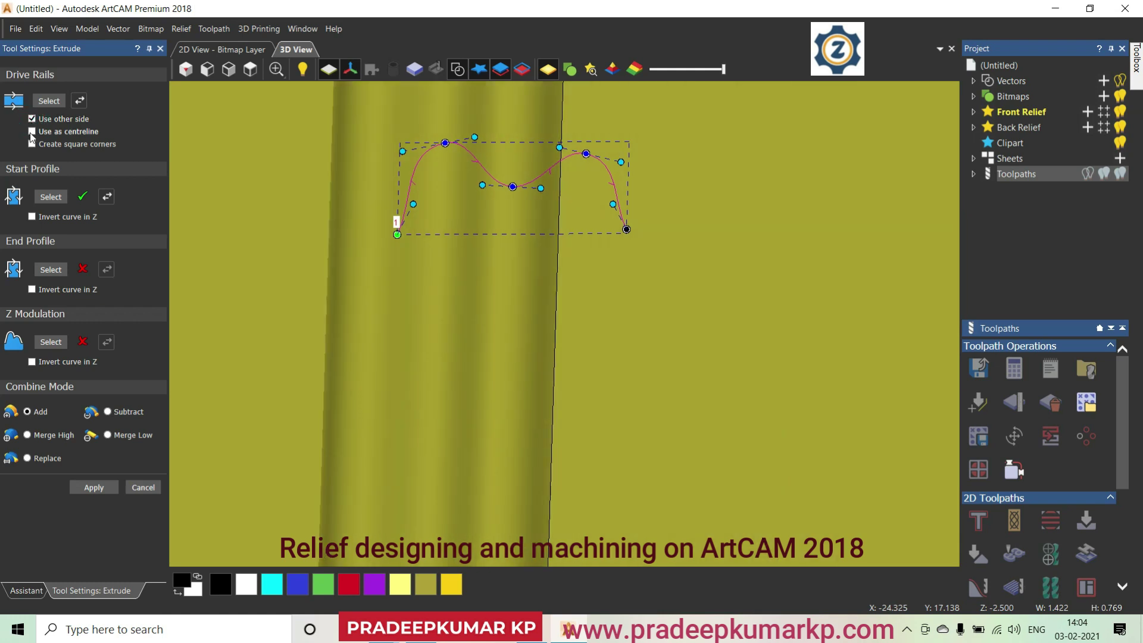
click(32, 131)
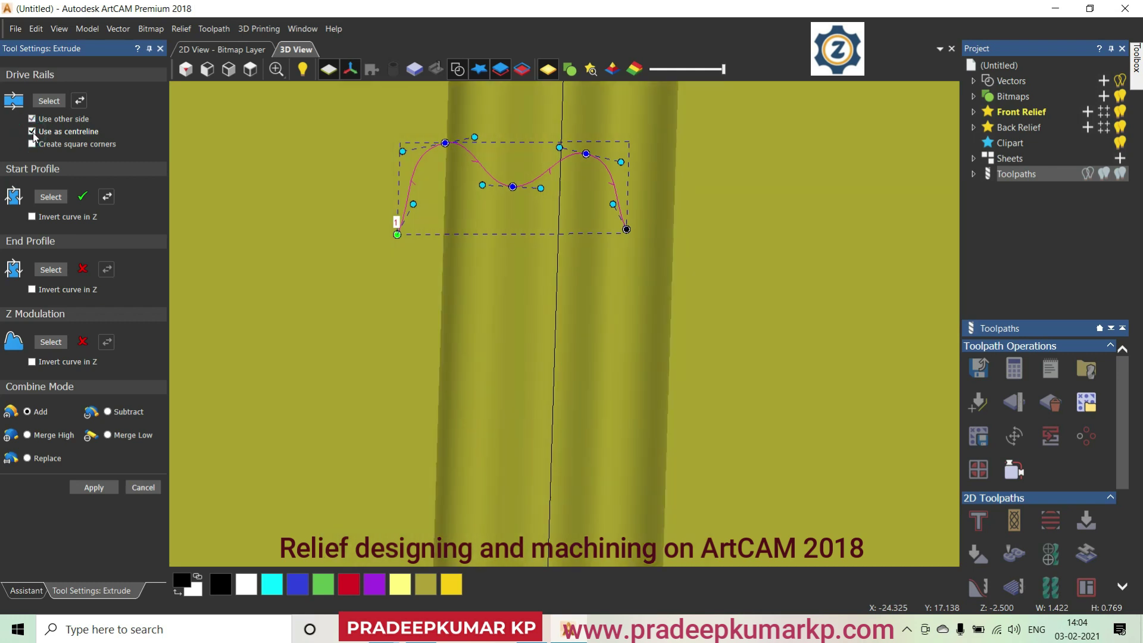
scroll(596, 300, down, 5)
scroll(598, 306, down, 2)
scroll(597, 305, up, 2)
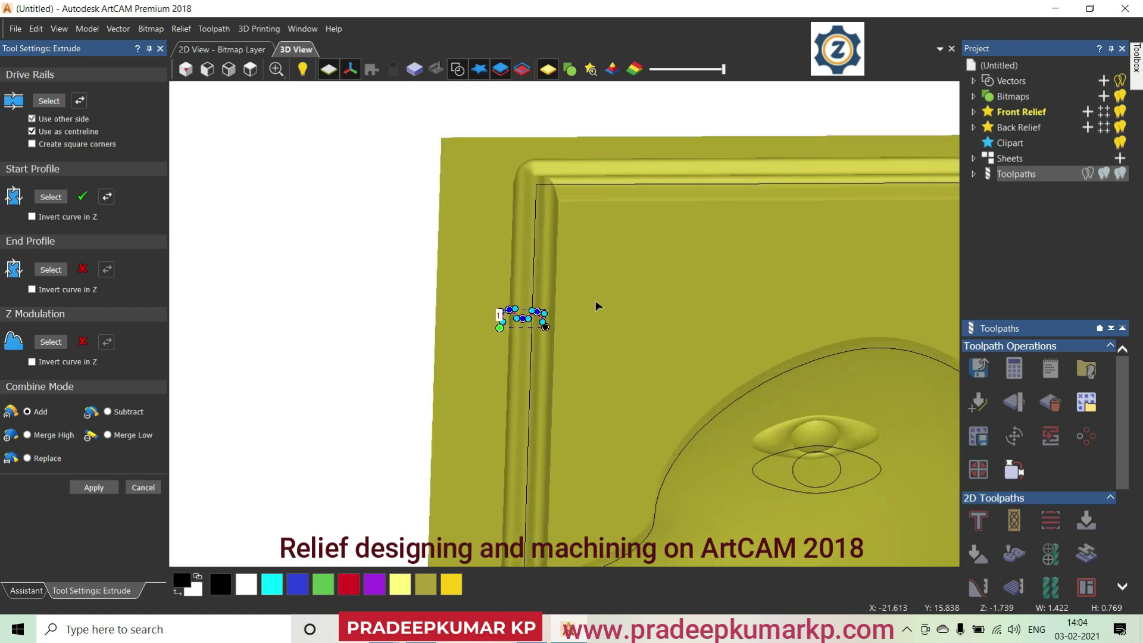
mouse_move(596, 306)
mouse_down()
mouse_move(617, 449)
mouse_move(592, 303)
mouse_up()
scroll(593, 299, down, 1)
scroll(592, 288, down, 2)
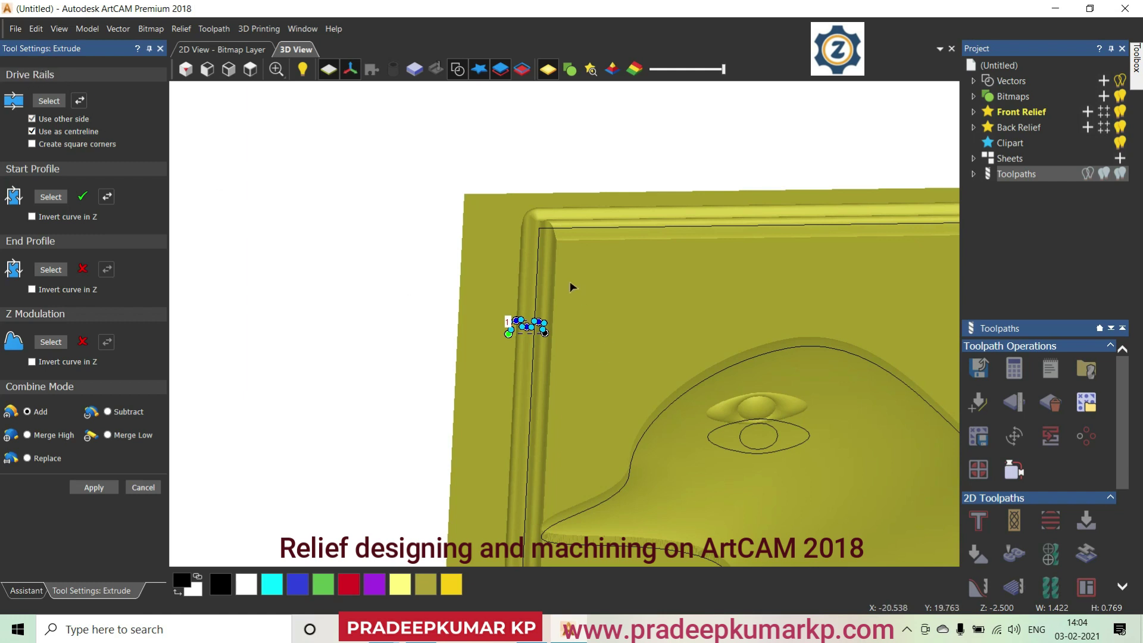
Cancel Extrude, then restart it with the selected rectangle as the drive rail
click(144, 488)
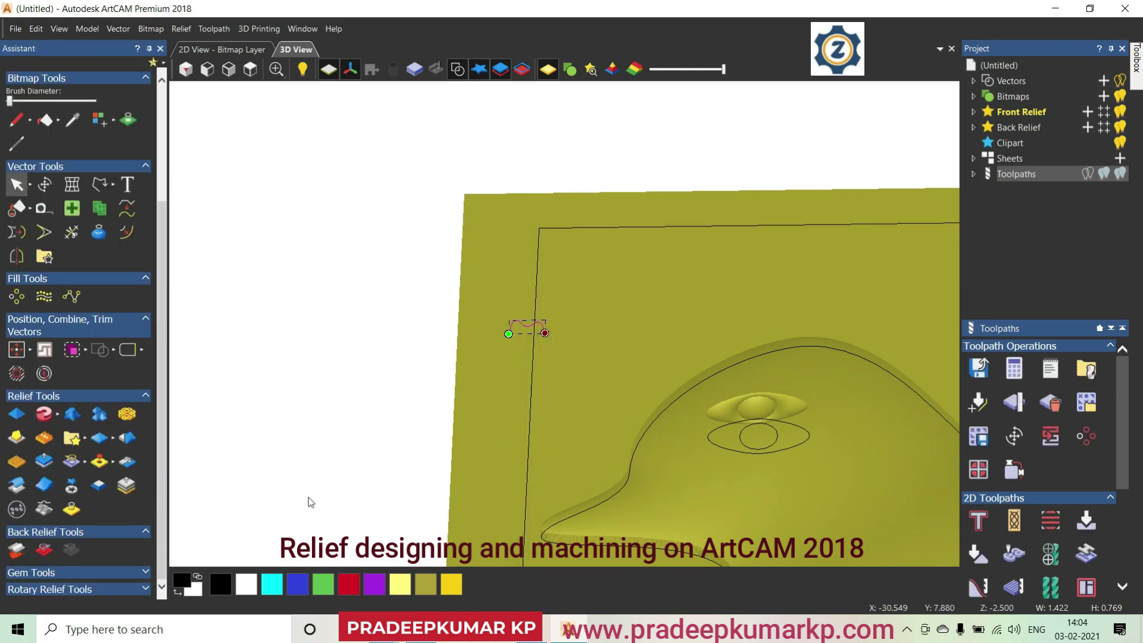
click(531, 394)
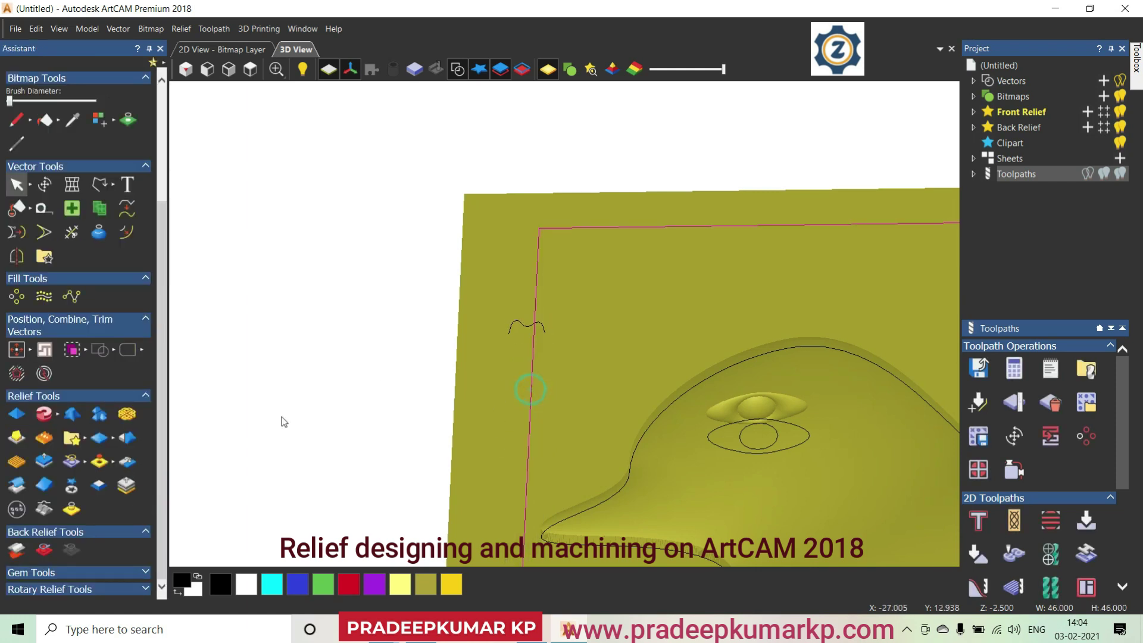
click(45, 414)
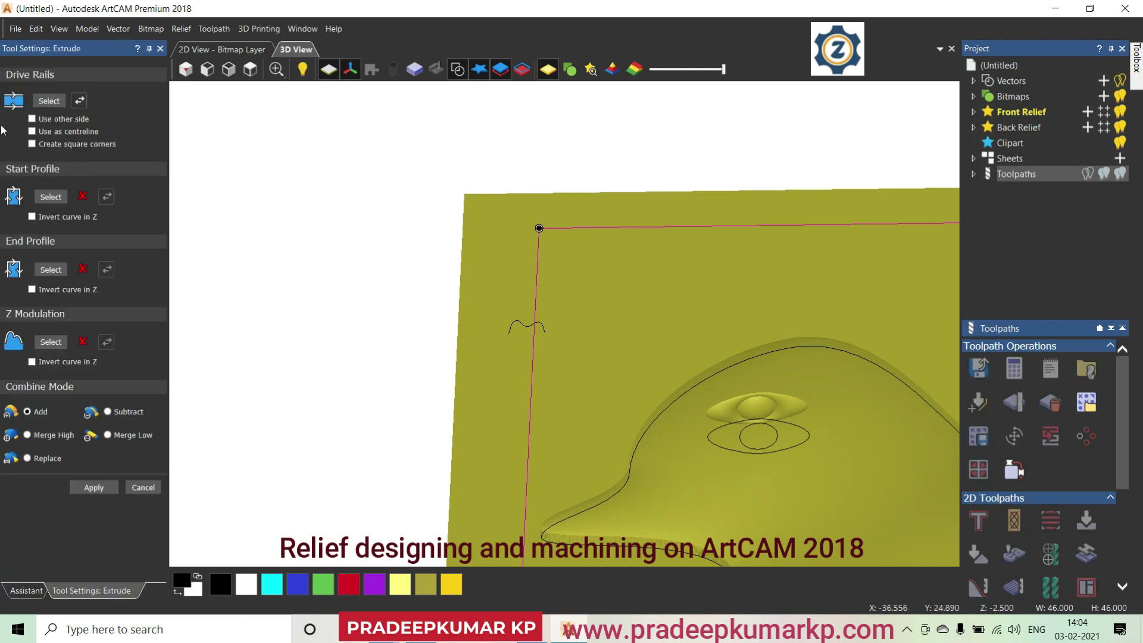
click(50, 101)
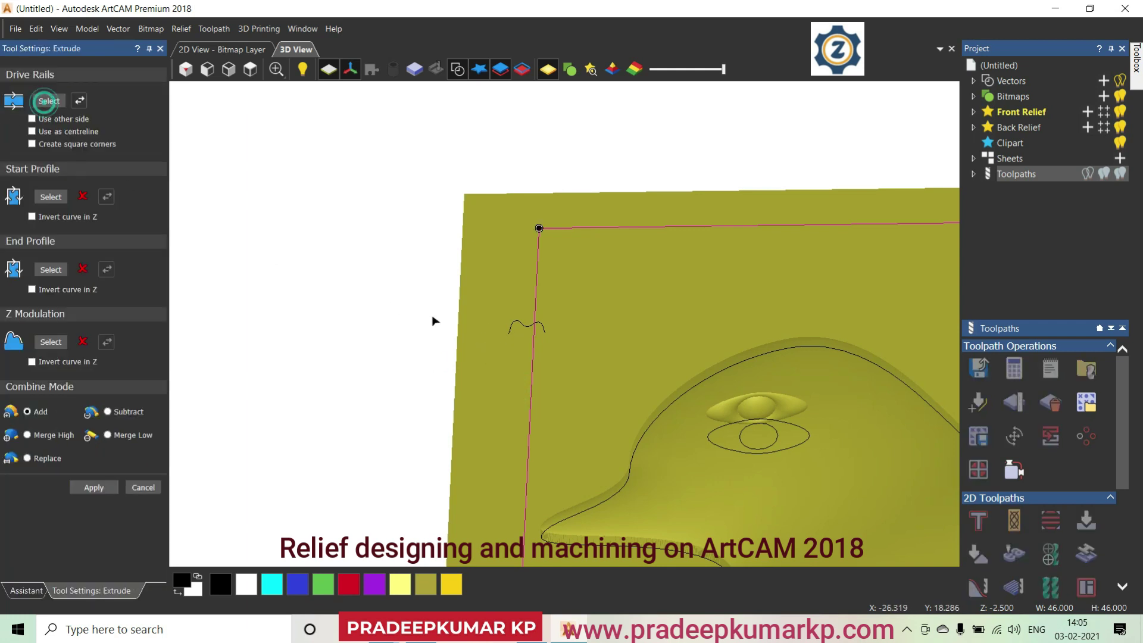
click(516, 328)
Use the wave curve as start profile on the other side and apply the border
click(516, 328)
click(51, 196)
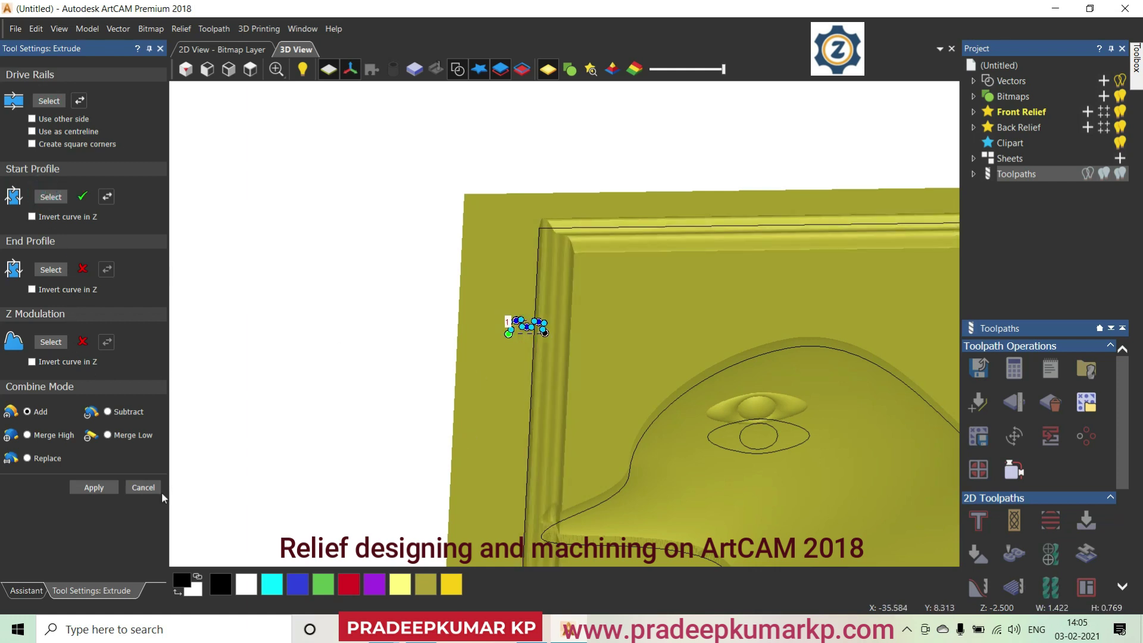
click(32, 119)
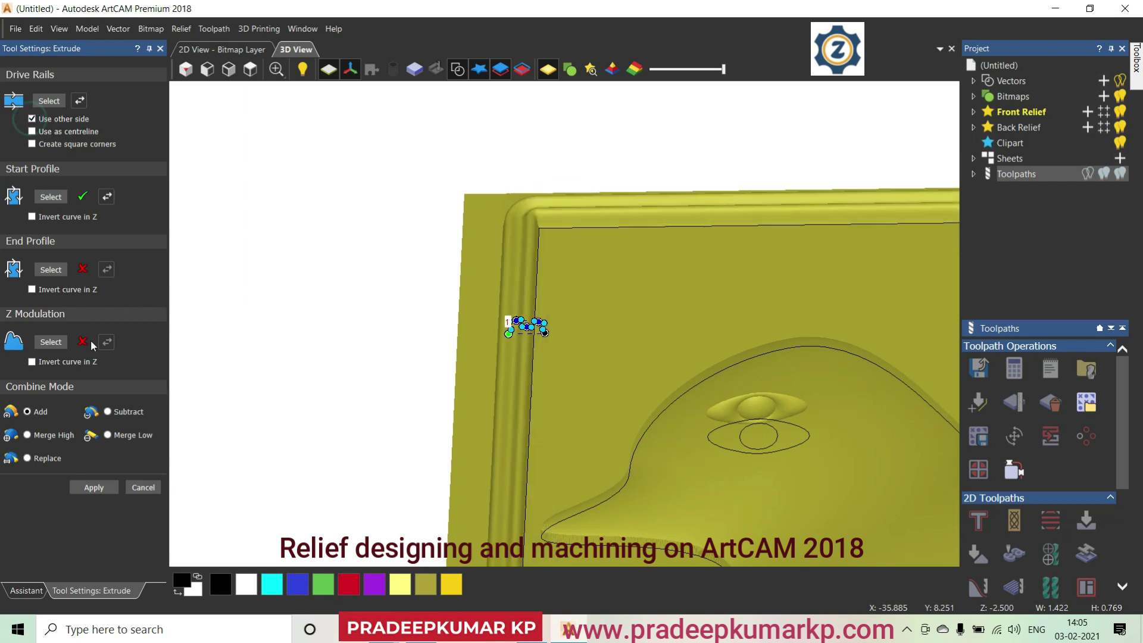
click(109, 491)
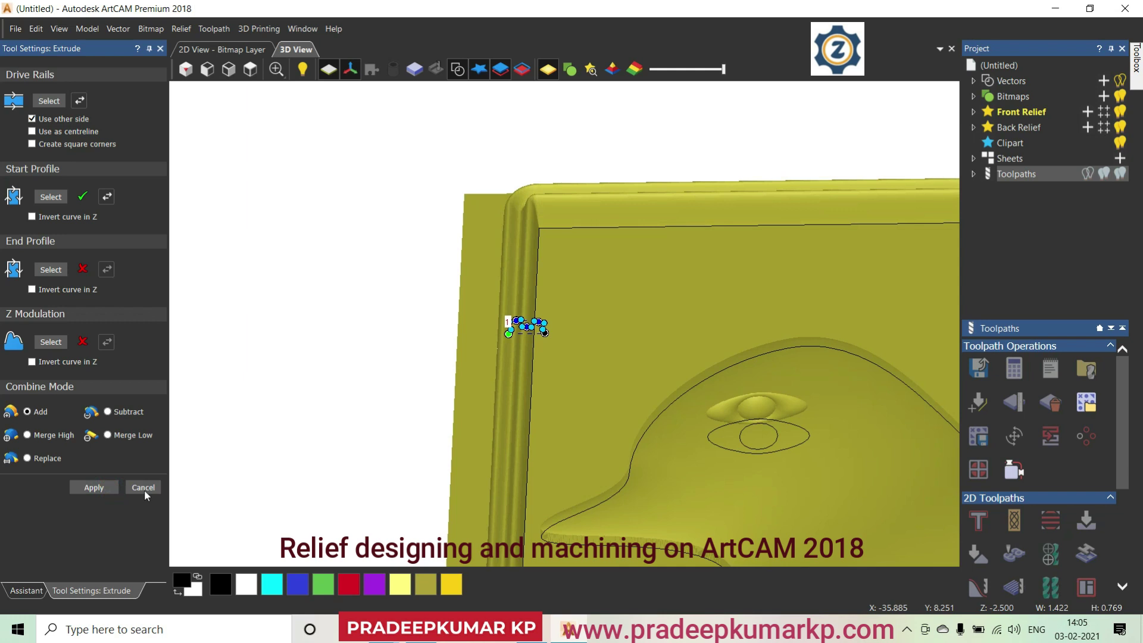
click(144, 490)
scroll(594, 381, down, 2)
scroll(594, 381, down, 4)
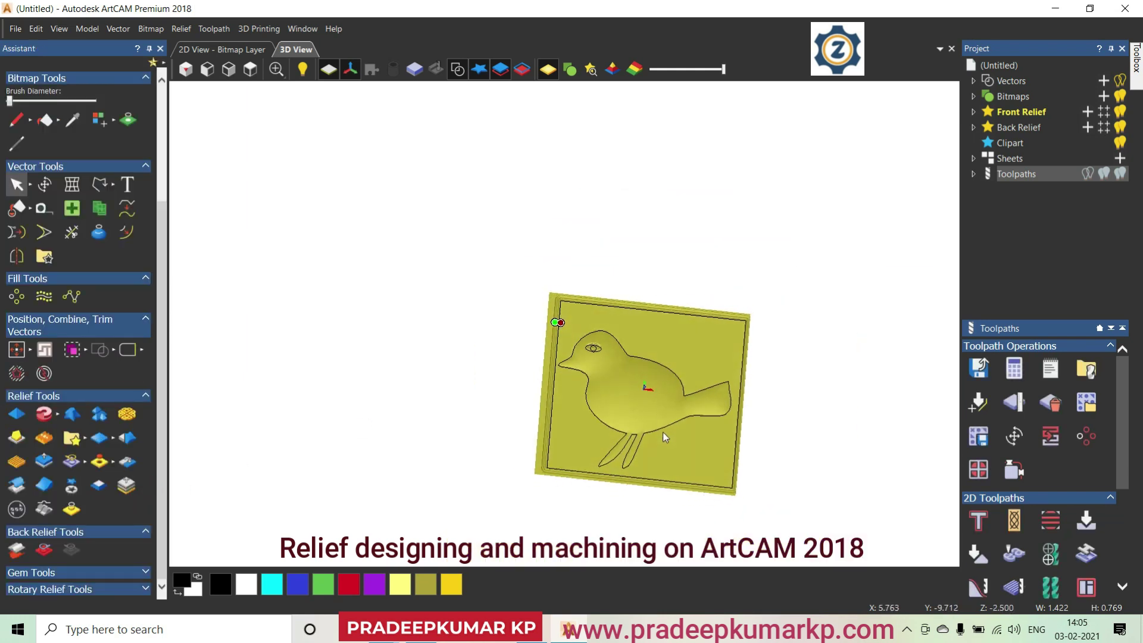
drag(593, 380, 662, 432)
scroll(662, 432, up, 3)
scroll(663, 437, down, 3)
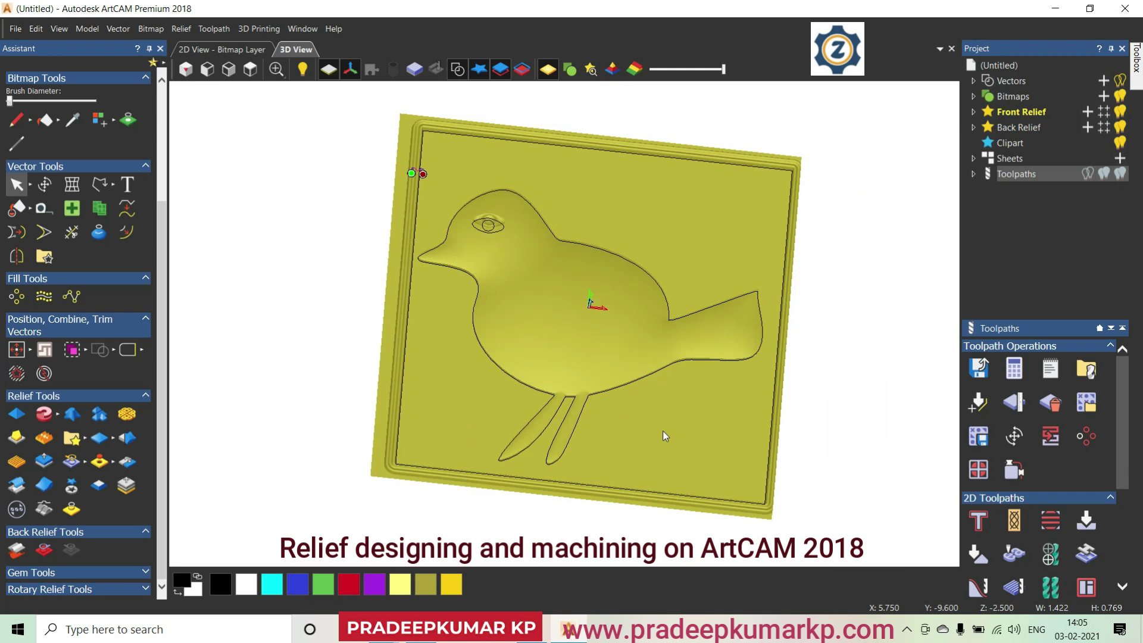